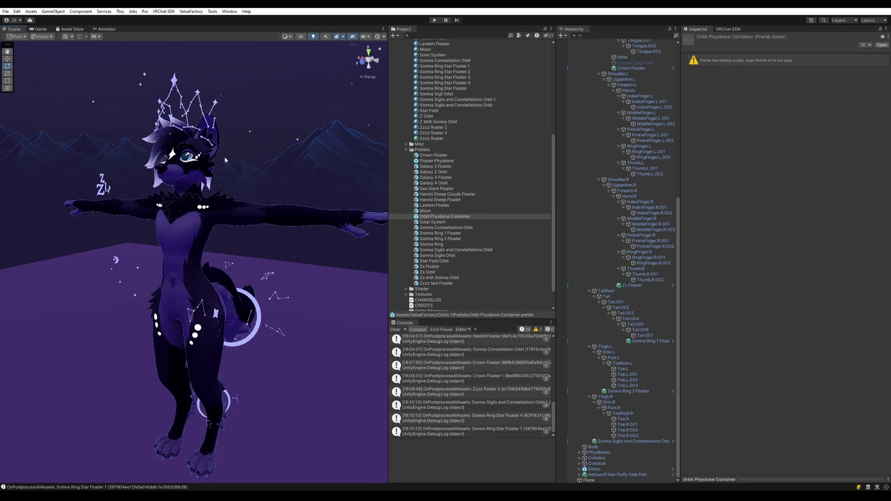
left_click(252, 137)
left_click_drag(251, 138, 249, 144, "alt")
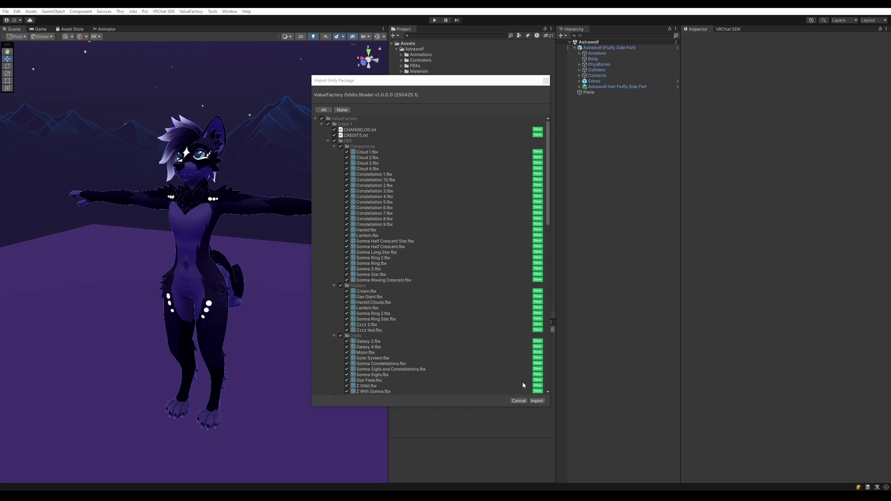
- Import all files of the ValueFactory Orbits Shader package into the project
scroll(527, 383, "down", 6)
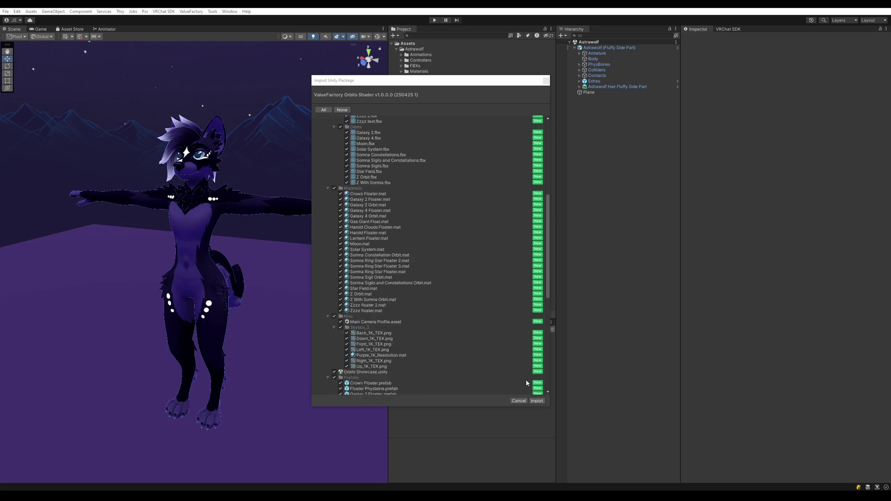
left_click(540, 400)
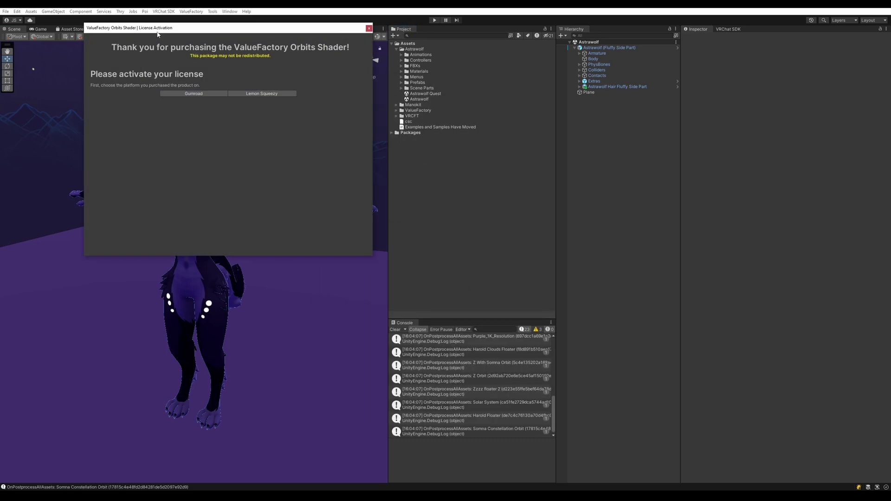
- View the Gumroad licence activation instructions, then switch the purchase platform to Lemon Squeezy
left_click_drag(157, 34, 366, 147)
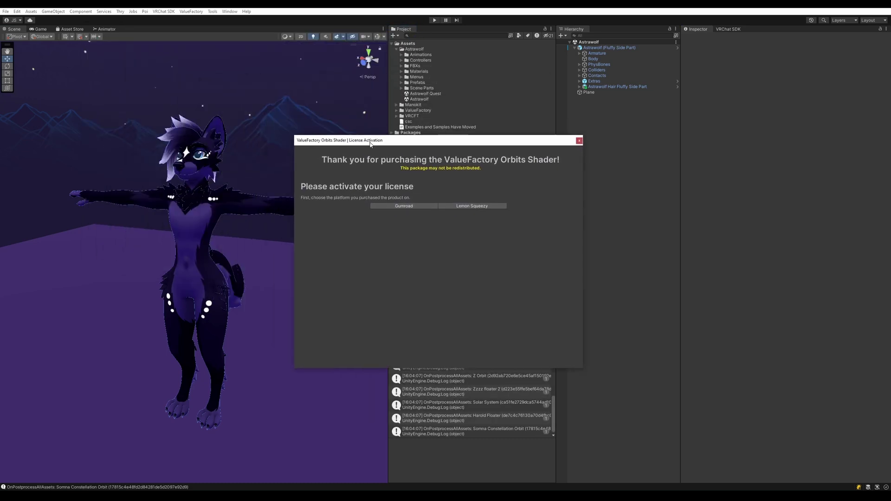
left_click(403, 207)
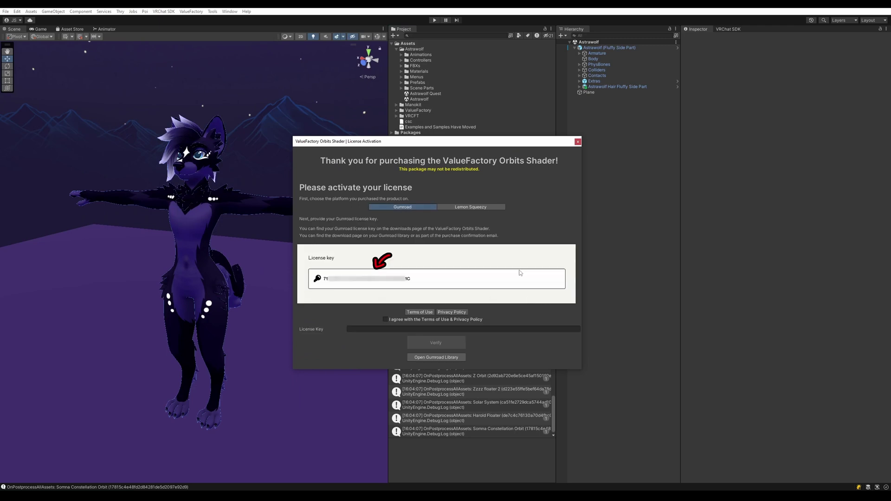
left_click(467, 207)
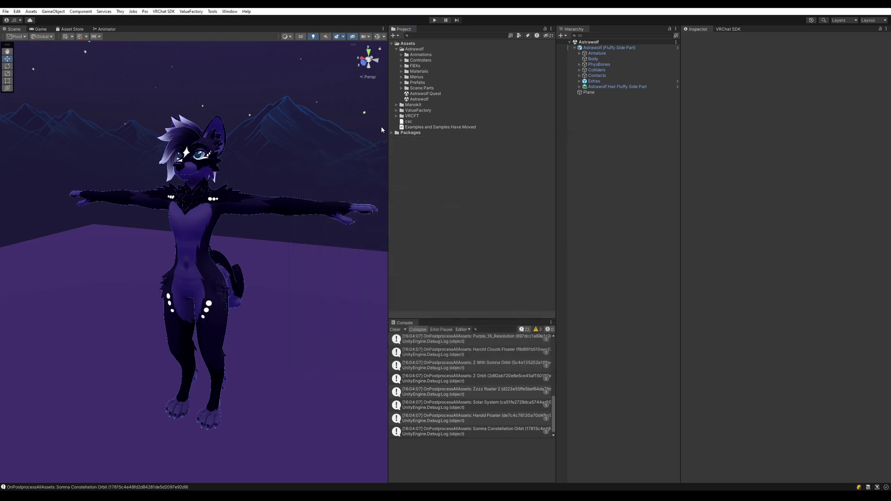
- Expand the Prefabs folder of Orbits 1 within the ValueFactory assets
left_click(397, 111)
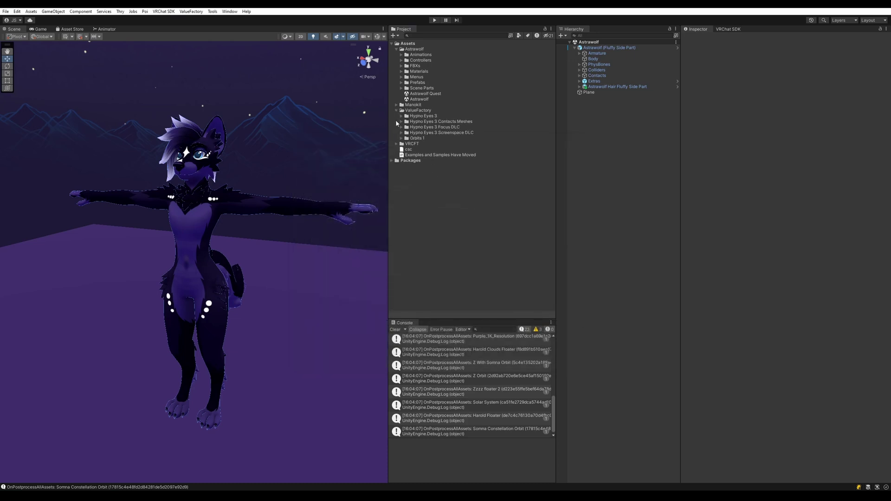
left_click(401, 139)
left_click(406, 161)
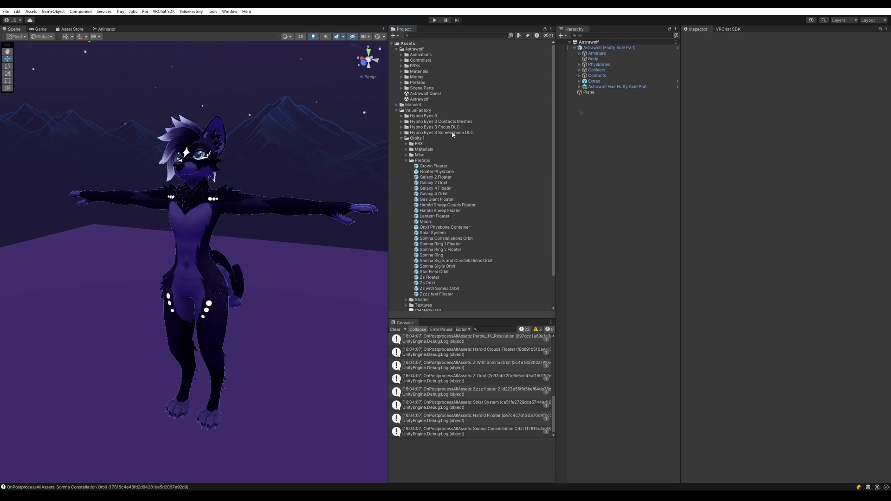
- Place the Crown Floater and Somna Constellations Orbit prefabs in the scene to preview them beside the avatar
scroll(453, 135, "down", 2)
left_click_drag(438, 134, 294, 408)
key("f")
scroll(223, 245, "down", 7)
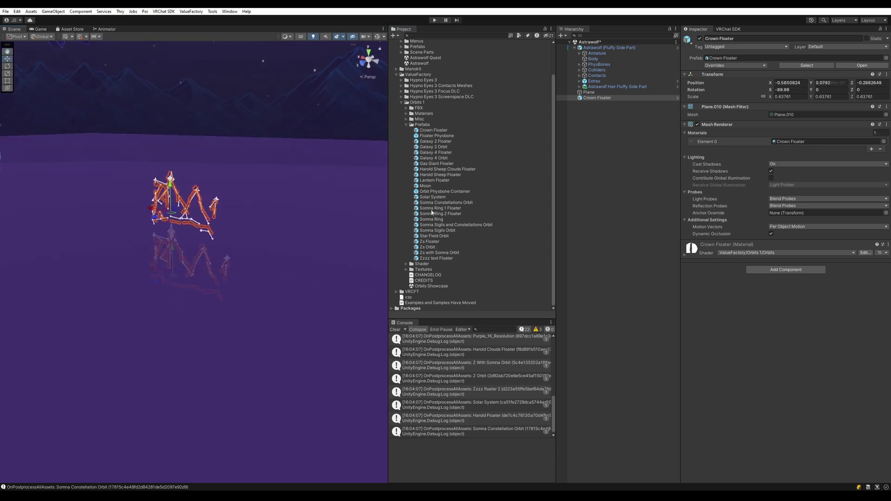
left_click_drag(427, 204, 267, 260)
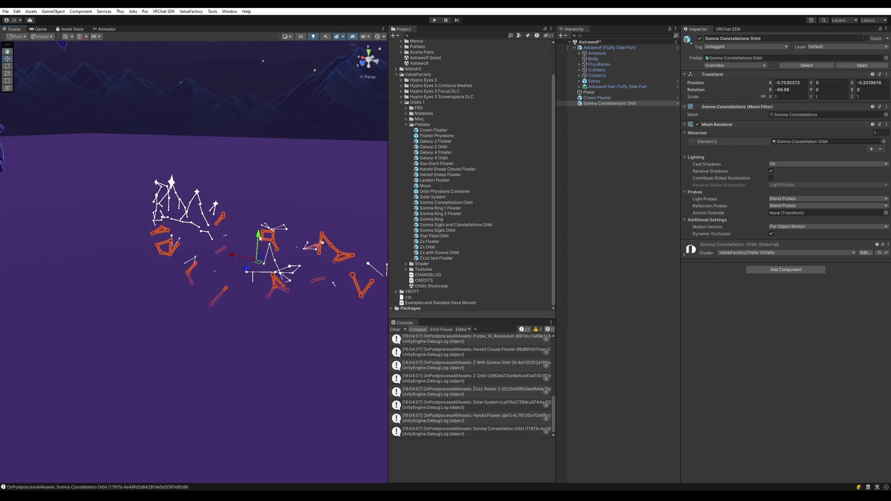
left_click(299, 106)
right_click_drag(299, 106, 302, 93)
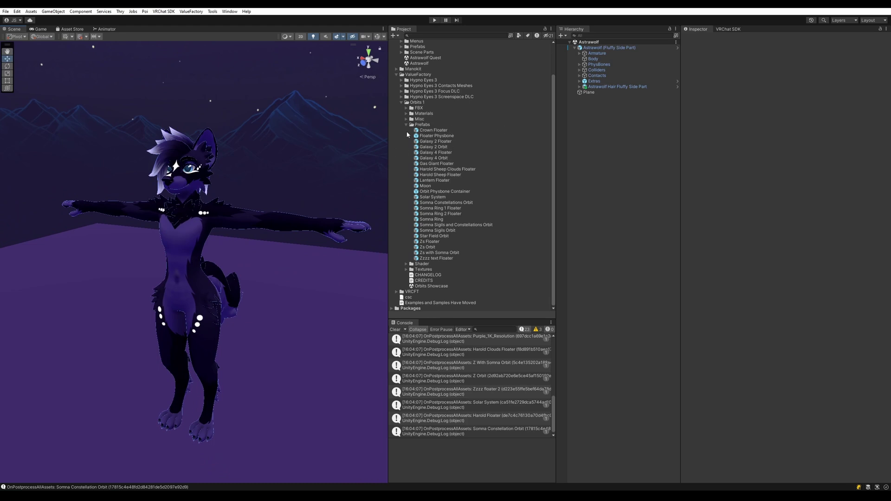
- Add the Crown Floater prefab to the scene, raise it to Y 1.723 at the avatar's head and scale it to about 1.18
left_click_drag(249, 168, 258, 168, "alt")
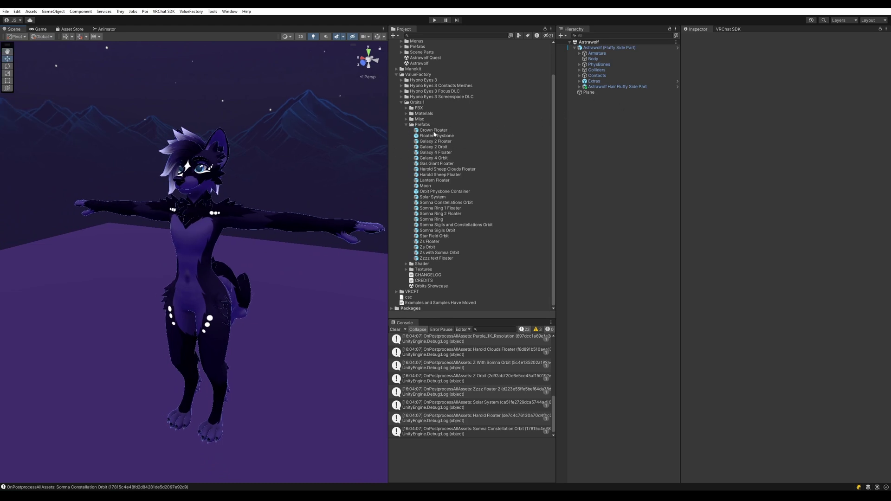
left_click_drag(431, 134, 619, 141)
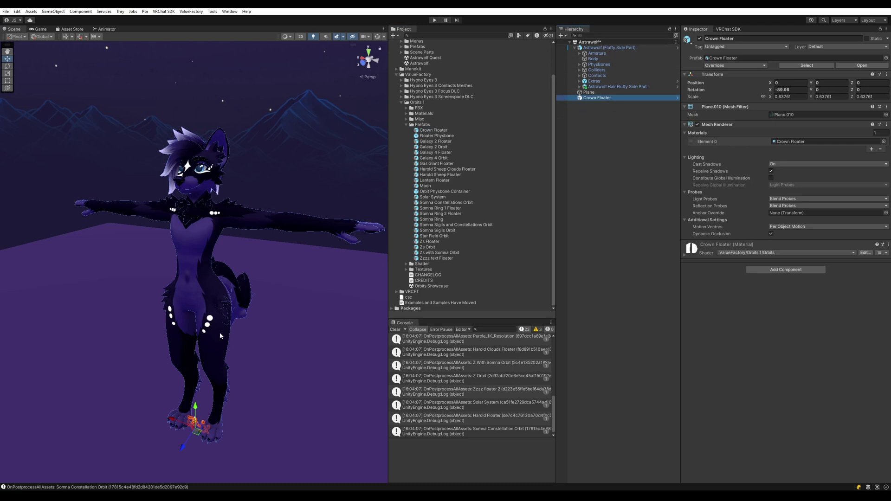
left_click_drag(195, 405, 196, 402)
left_click_drag(196, 246, 215, 138)
key("w")
right_click_drag(214, 139, 218, 132)
key("d")
key("r")
left_click_drag(184, 201, 203, 204)
- Shift the crown forward to Z 0.073 and enlarge it uniformly to about 1.25 so it fits the head
key("w")
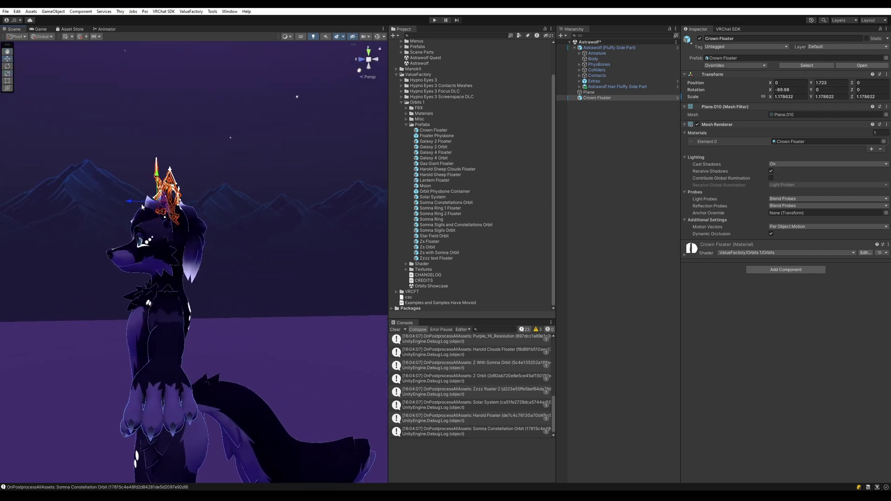
left_click_drag(142, 207, 282, 207)
key("r")
left_click_drag(192, 196, 194, 195)
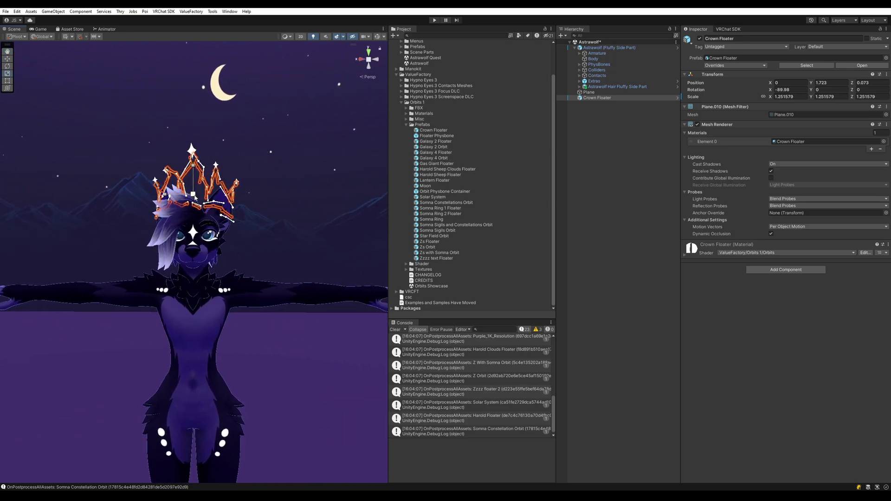
left_click(274, 194)
left_click_drag(273, 194, 222, 207, "alt")
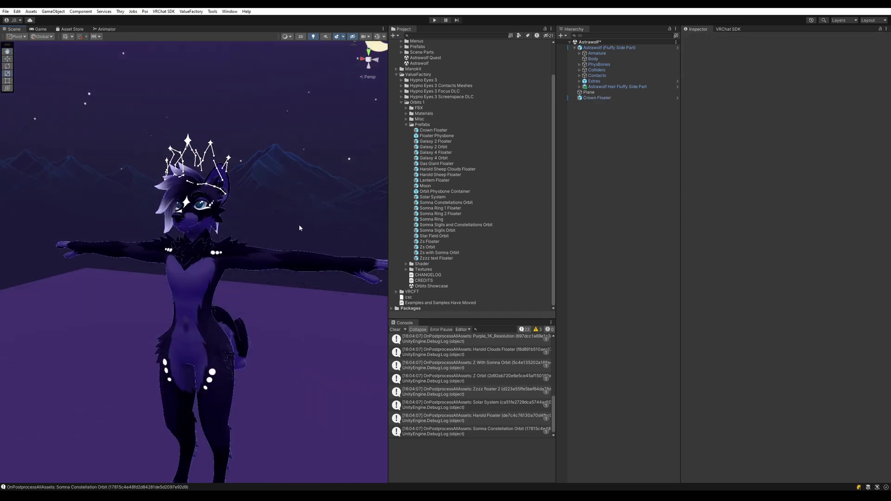
- Add the Somna Sigils and Constellations Orbit prefab, raise it to Y 1.011 around the avatar's hips and scale it to about 1.69
left_click_drag(612, 223, 612, 223)
right_click_drag(263, 163, 253, 197)
scroll(252, 197, "down", 3)
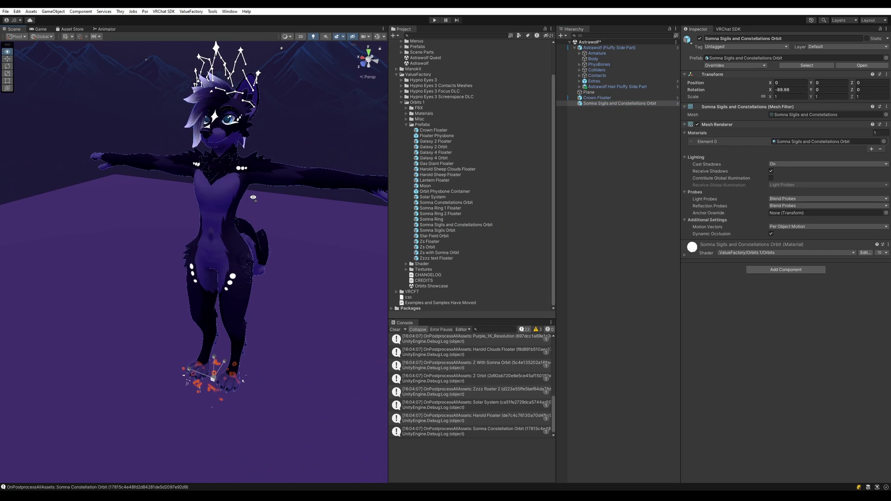
key("w")
left_click_drag(213, 342, 242, 223)
key("r")
key("w")
left_click_drag(139, 218, 230, 211, "alt")
scroll(238, 213, "up", 4)
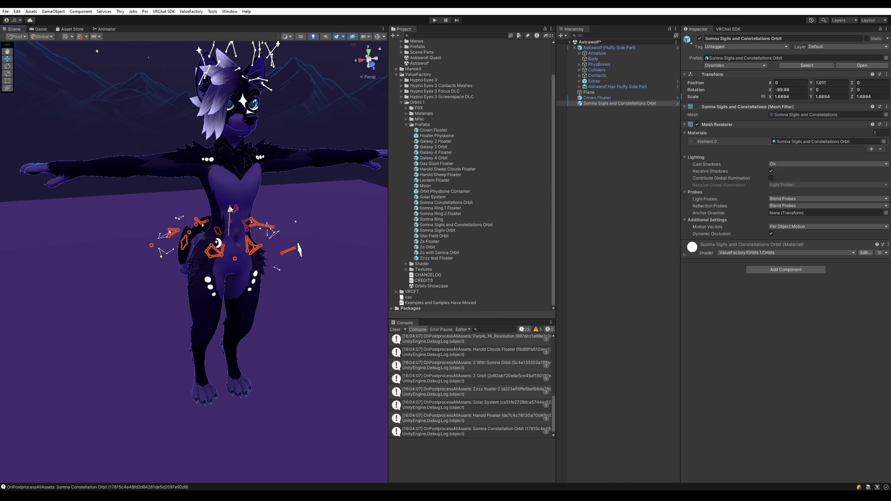
- Add the Somna Ring 2 Floater prefab to the scene and position it around the avatar's left lower leg
right_click_drag(232, 211, 204, 188)
key("d")
left_click_drag(203, 189, 325, 204, "alt")
left_click_drag(580, 219, 580, 222)
left_click_drag(186, 302, 186, 325, "alt")
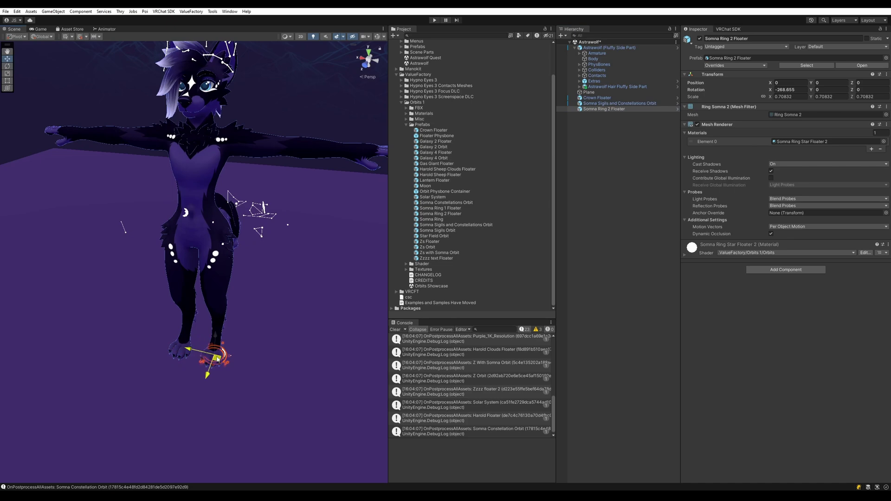
left_click_drag(222, 338, 221, 310)
right_click_drag(221, 310, 155, 309)
key("d")
key("w")
left_click_drag(155, 309, 173, 311)
left_click(218, 269)
- Add the Zs Floater prefab to the scene and position it above the avatar's right forearm
key("a")
right_click_drag(218, 269, 364, 212)
key("s")
key("w")
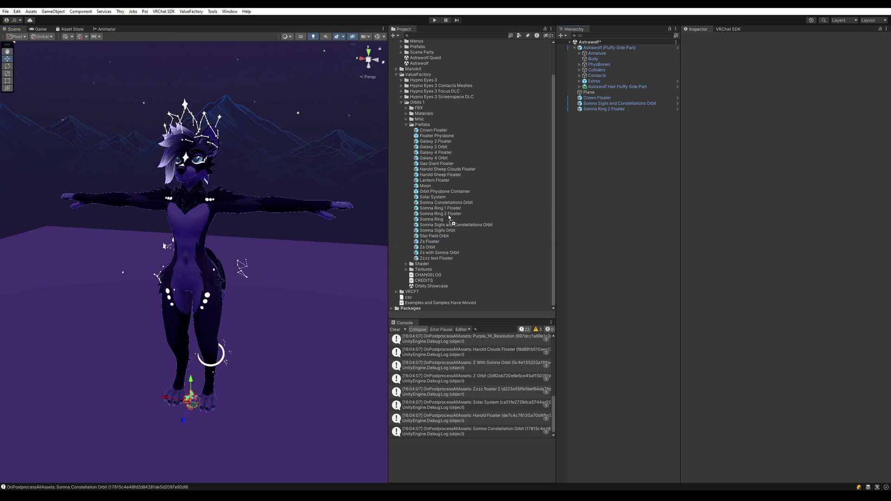
left_click_drag(449, 218, 603, 122)
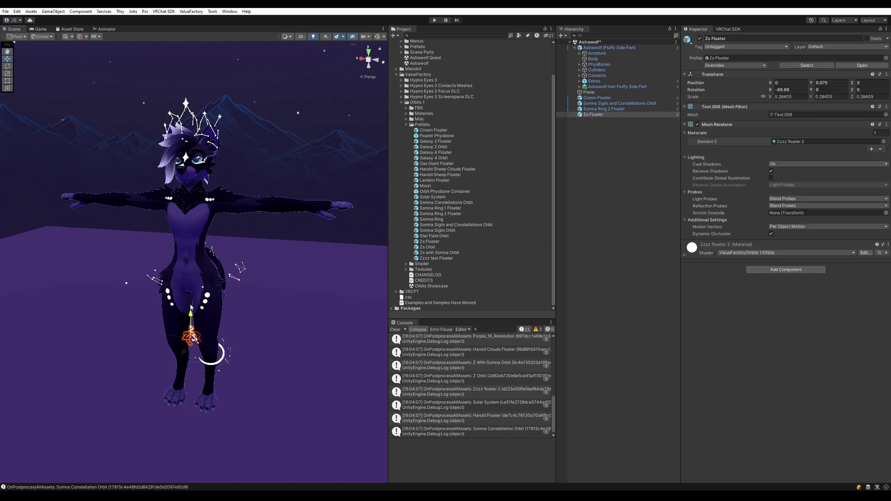
left_click(189, 192)
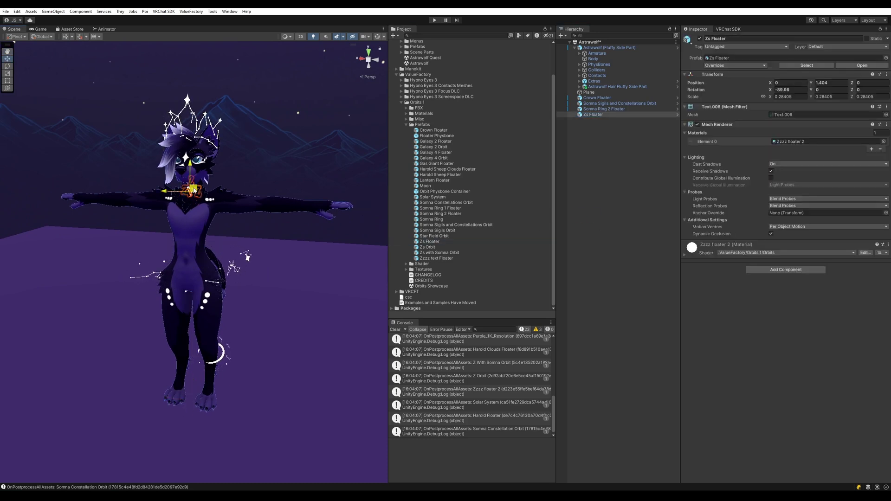
left_click_drag(193, 190, 116, 183)
left_click(164, 178)
right_click_drag(165, 177, 117, 162)
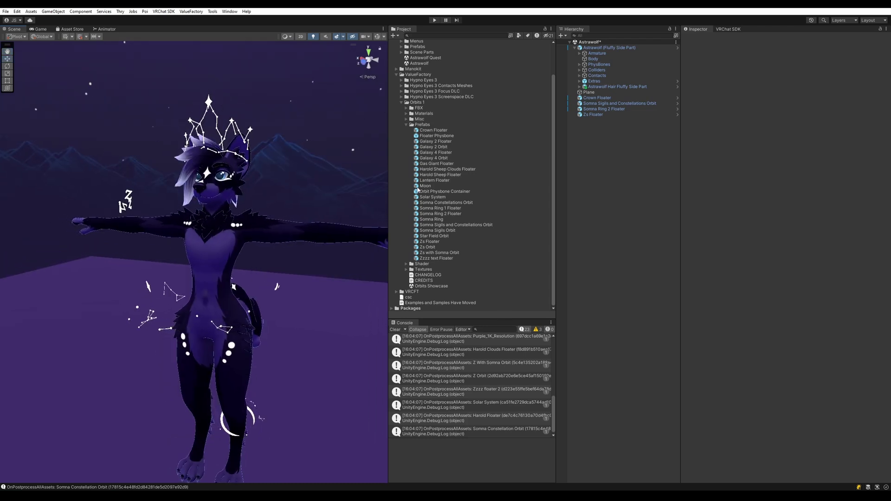
- Expand the Crown Floater's Orbits Shader material settings, try adjusting Distance From Center and undo the change
left_click(597, 98)
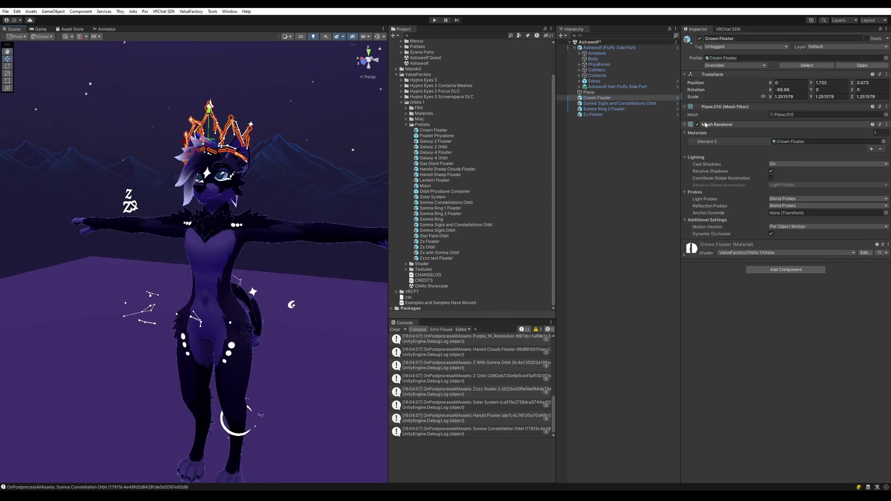
left_click(706, 255)
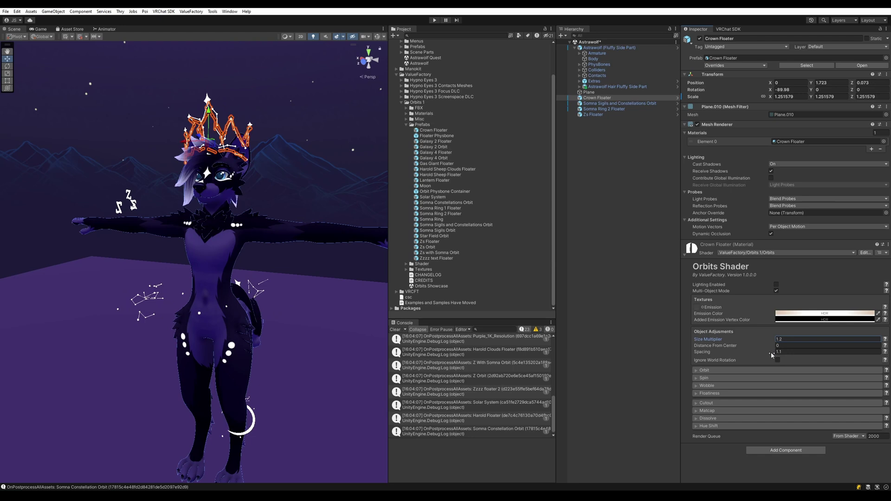
left_click_drag(768, 348, 770, 348)
key("ctrl+z")
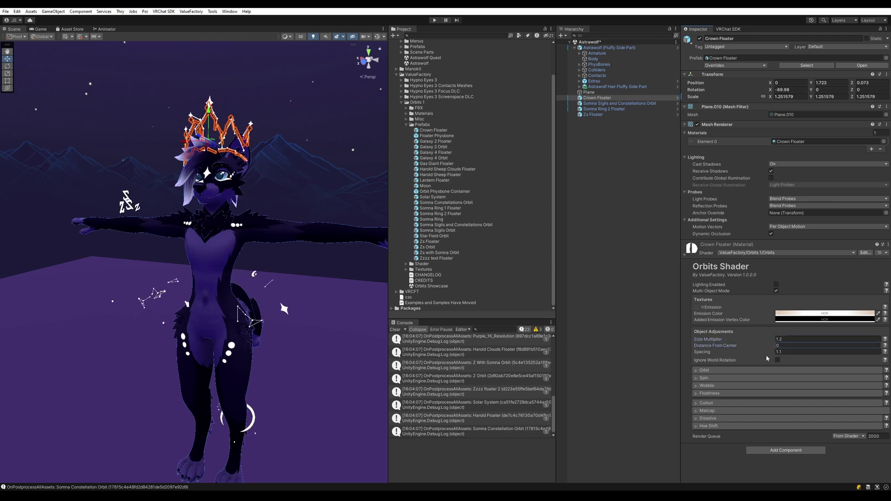
- Locate the Crown Floater's material in the project from its material settings and duplicate it
left_click(313, 255)
right_click_drag(312, 255, 281, 272)
key("w")
key("s")
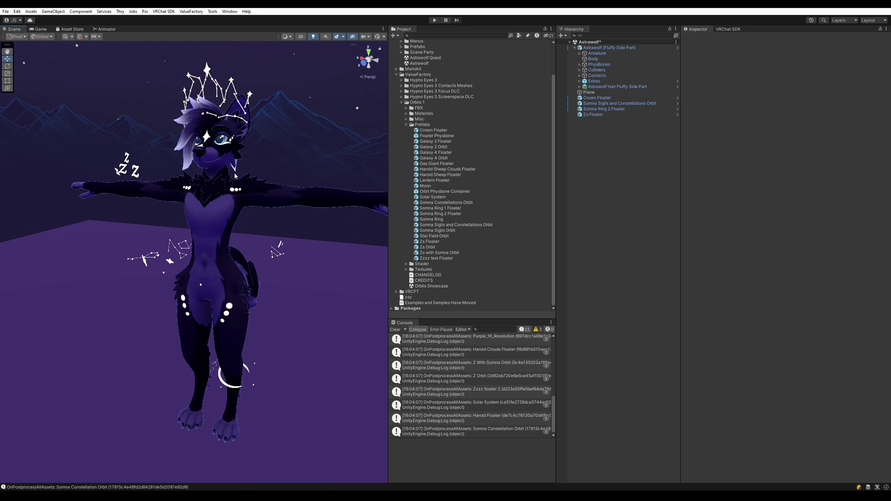
left_click(261, 98)
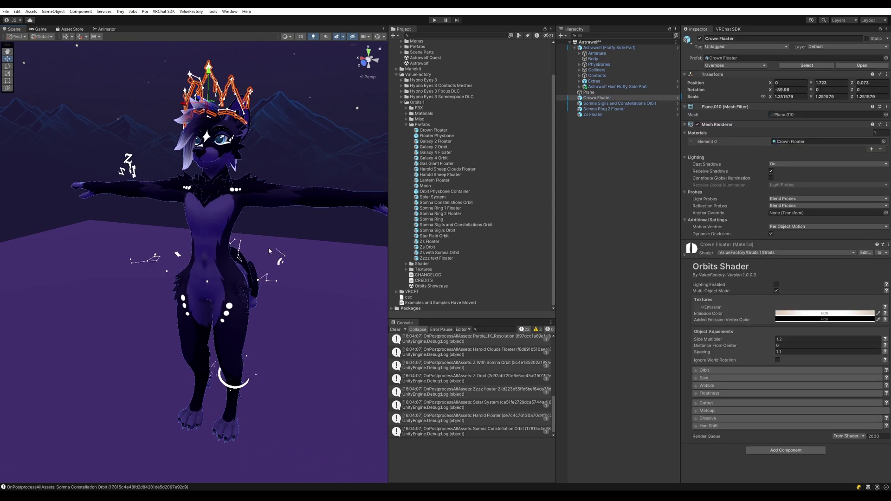
right_click_drag(269, 247, 272, 238)
key("w")
key("e")
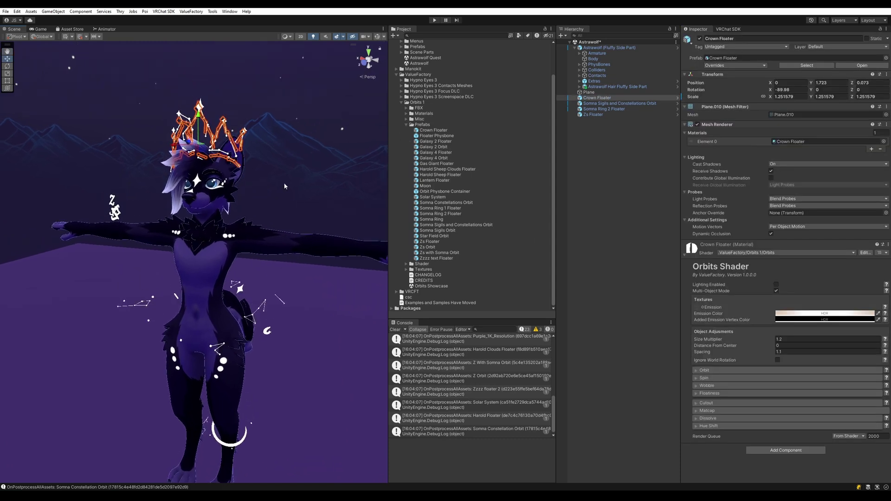
right_click(743, 255)
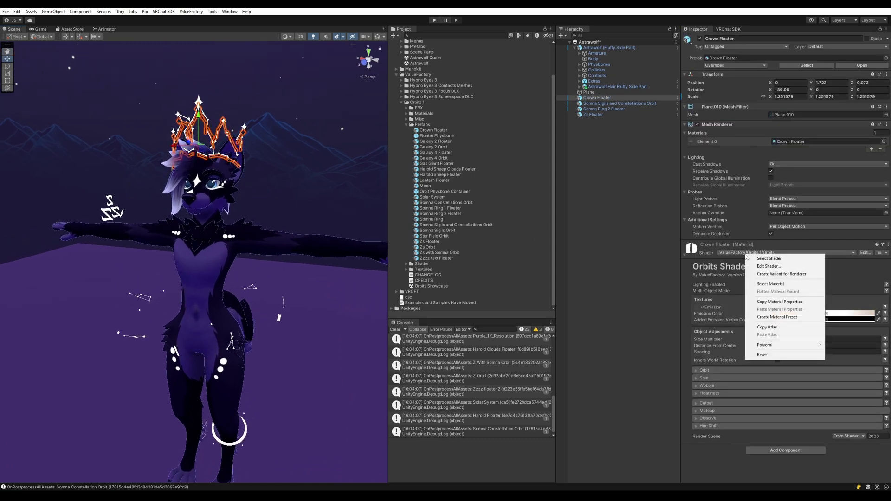
left_click(780, 284)
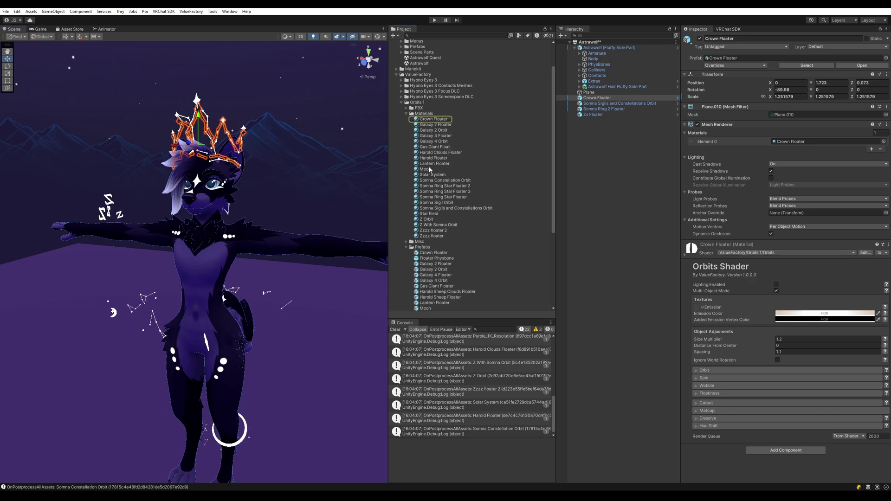
left_click(430, 120)
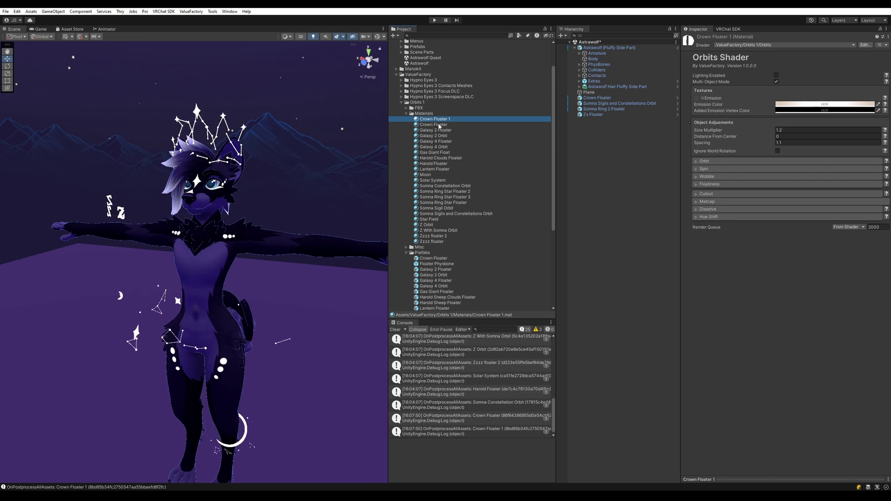
- Set the emission color of the duplicated Crown Floater 1 material to a bright purple
right_click_drag(326, 121, 304, 119)
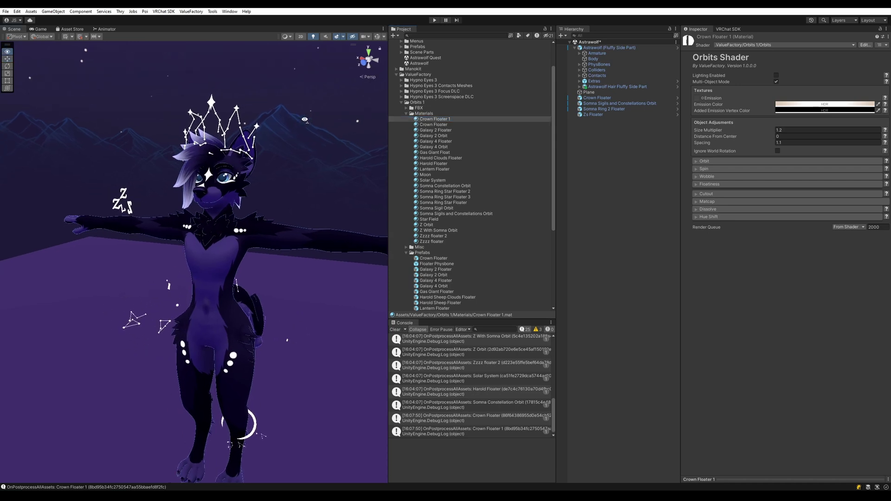
left_click(803, 105)
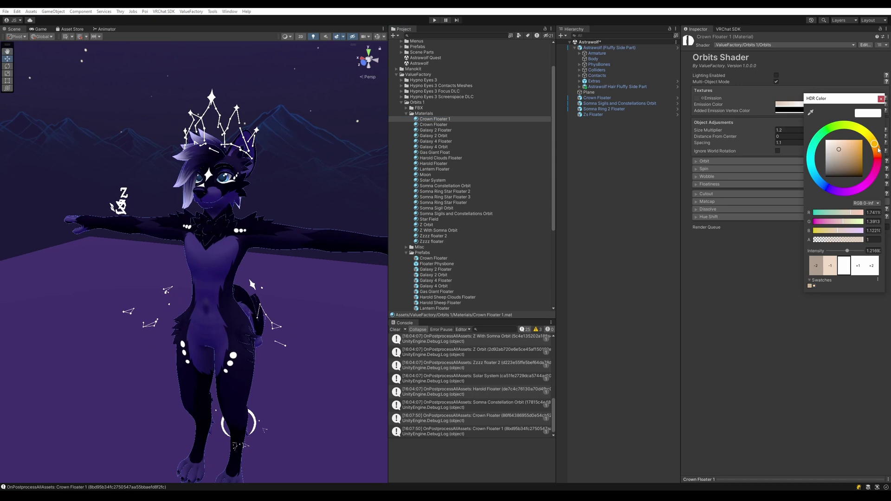
left_click_drag(859, 181, 855, 155)
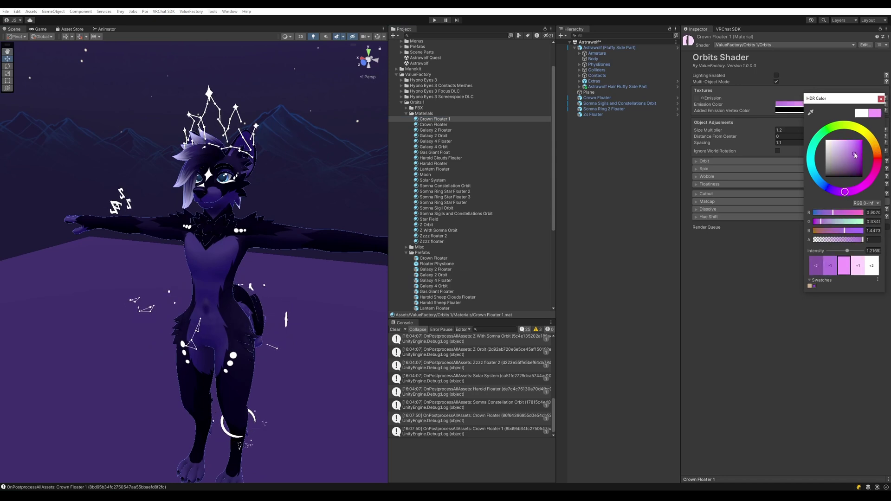
- Change the Crown Floater 1 material's emission color to a light periwinkle blue and copy that color
left_click(881, 99)
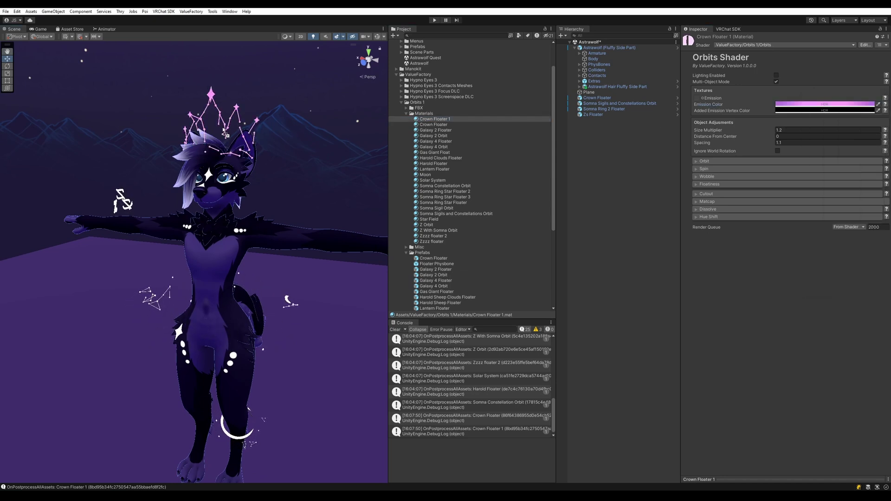
left_click(792, 105)
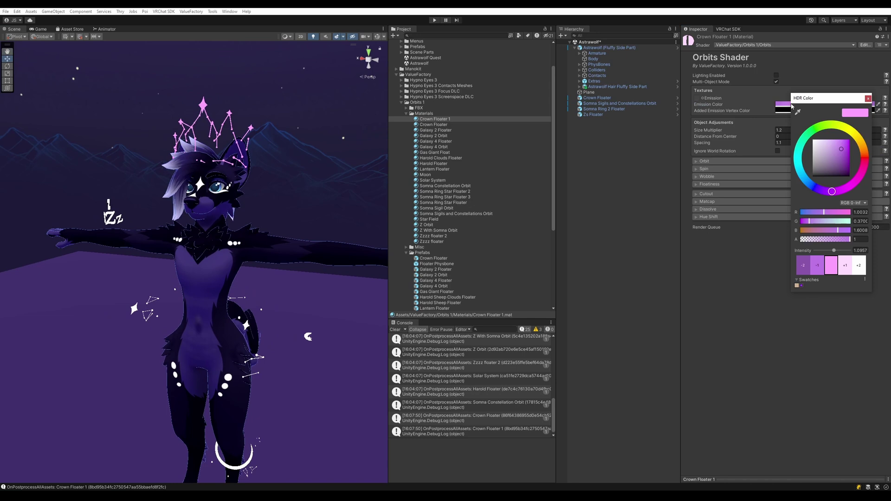
mouse_move(847, 187)
left_mouse_down()
mouse_move(835, 191)
mouse_move(852, 185)
mouse_move(840, 149)
left_mouse_up()
left_click_drag(851, 184, 814, 188)
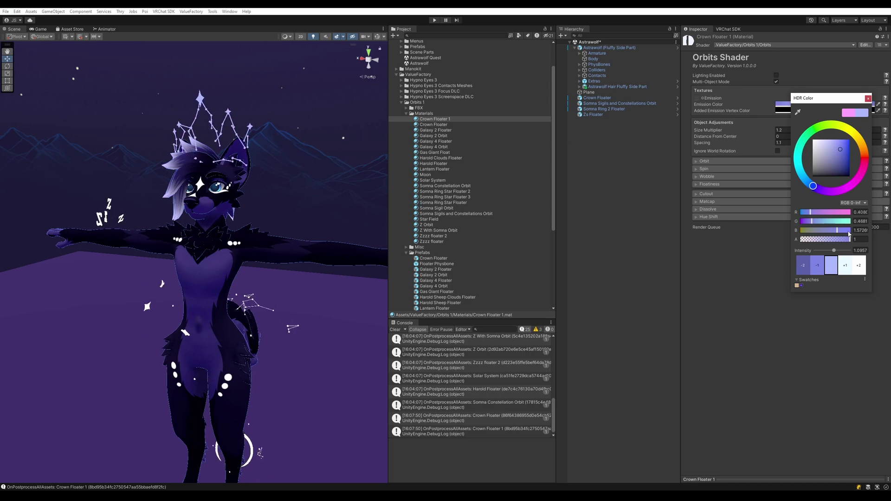
left_click(843, 264)
left_click(817, 265)
left_click(744, 109)
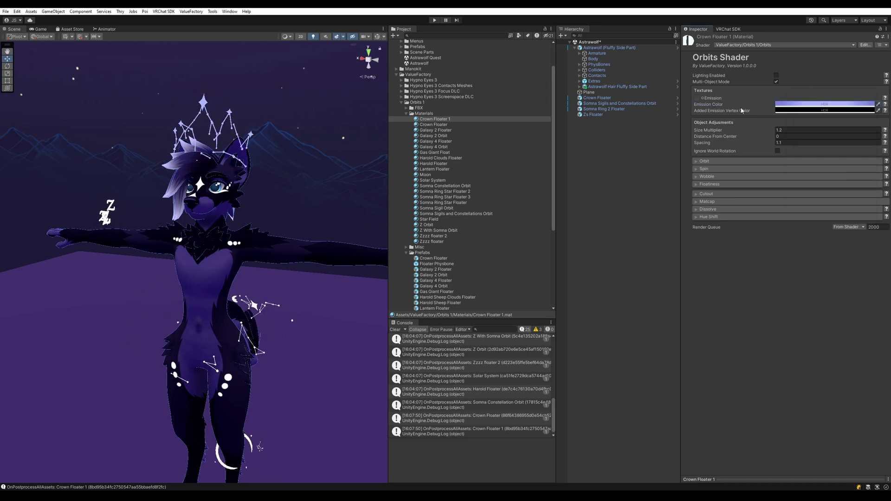
right_click(784, 105)
left_click(801, 110)
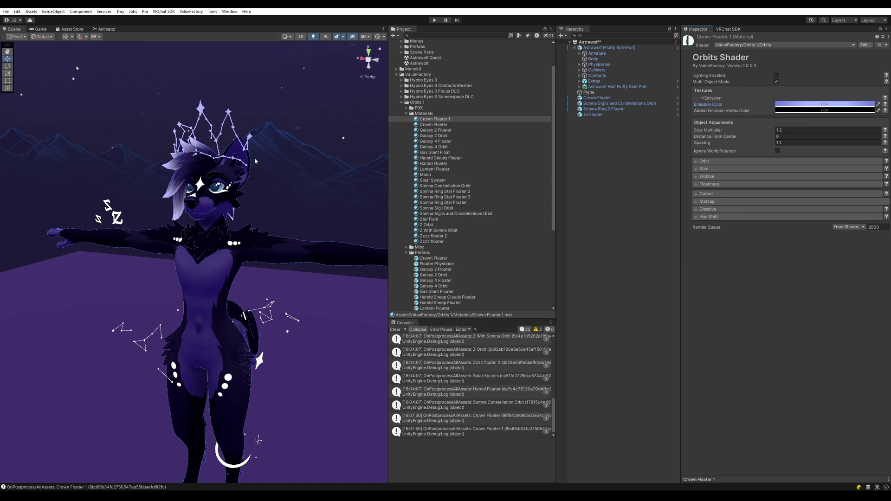
- Locate the Zs Floater's Zzzz floater 2 material in the project and duplicate it
left_click(139, 214)
left_click(138, 213)
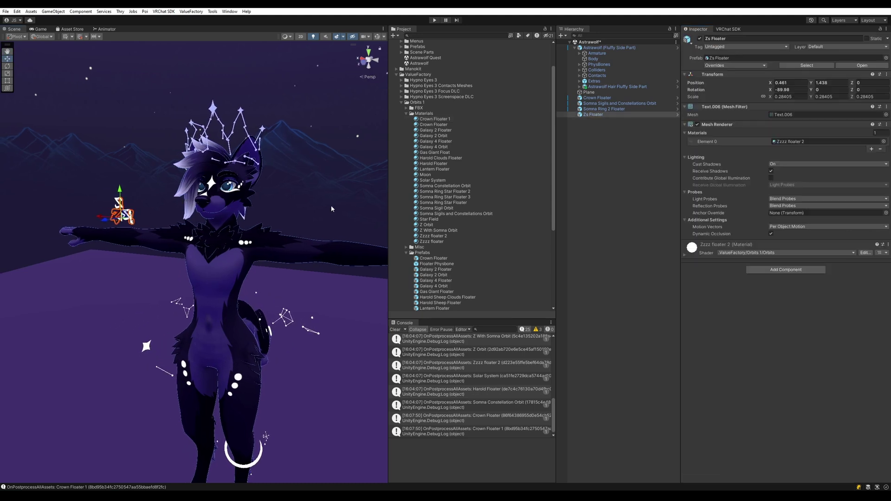
left_click(788, 141)
left_click(436, 237)
key("ctrl+d")
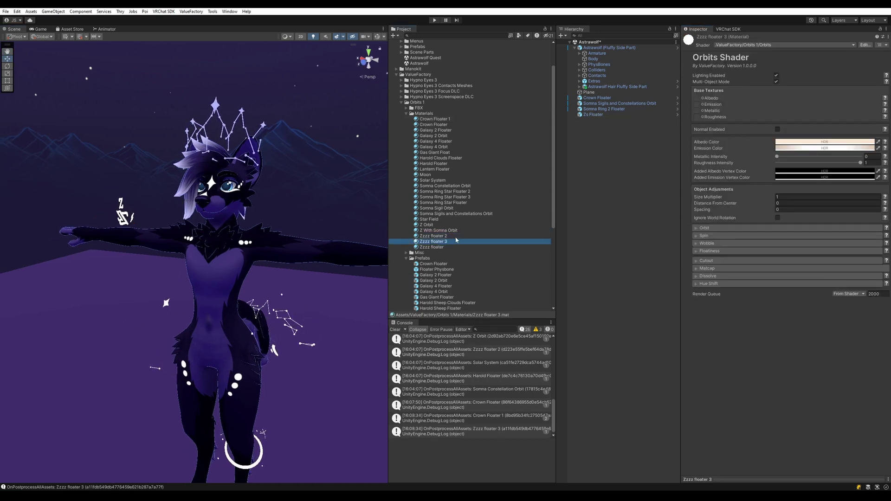
- Paste the copied periwinkle color into the Albedo Color and Emission Color of the Zzzz floater 3 material
right_click(812, 150)
left_click(813, 154)
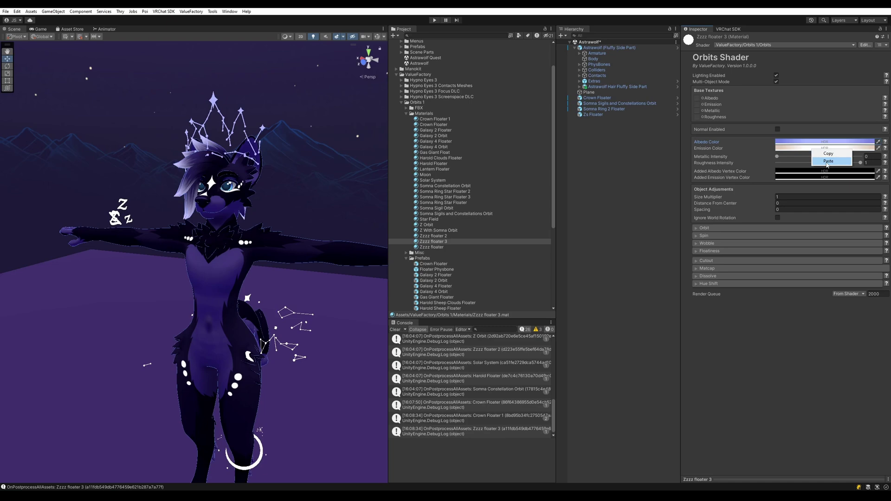
left_click(826, 162)
- Select the Somna Sigils and Constellations Orbit object and locate its material in the project
left_click_drag(212, 288, 152, 342)
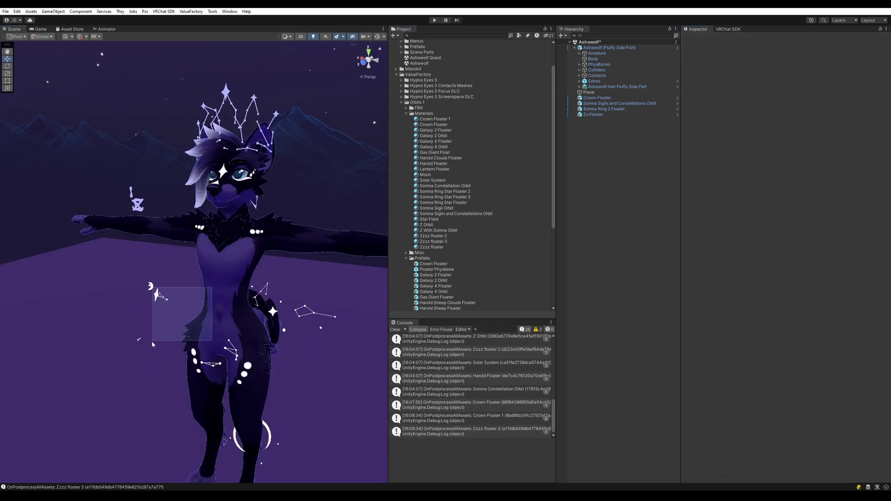
scroll(507, 249, "down", 5)
left_click(621, 103)
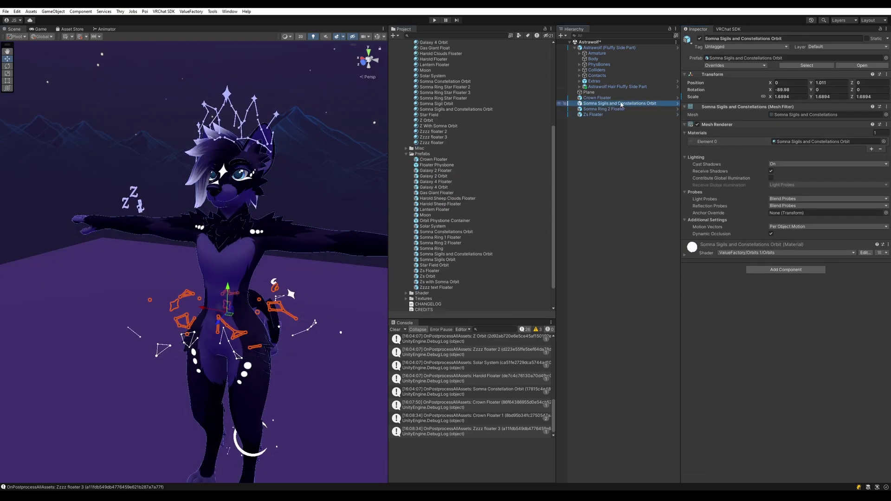
left_click(825, 141)
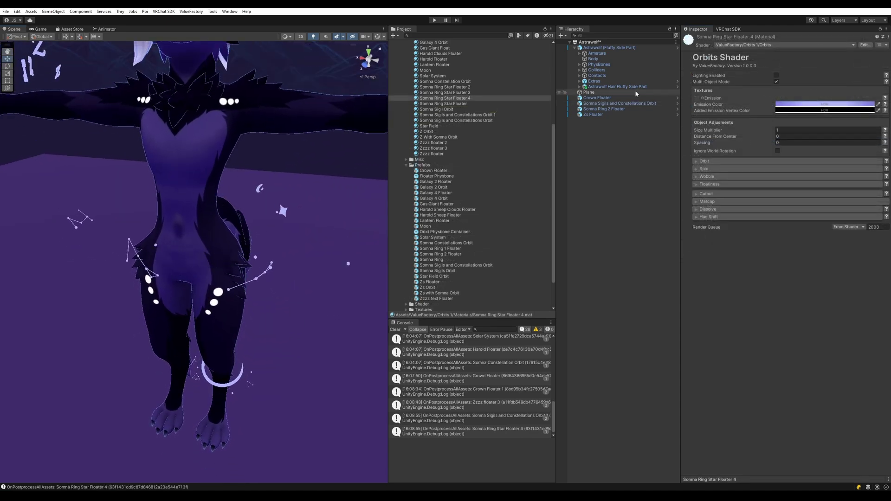
- Set Distance From Center to 0.12 in the material of the Somna Sigils and Constellations Orbit
left_click(635, 103)
left_click_drag(721, 346, 730, 345)
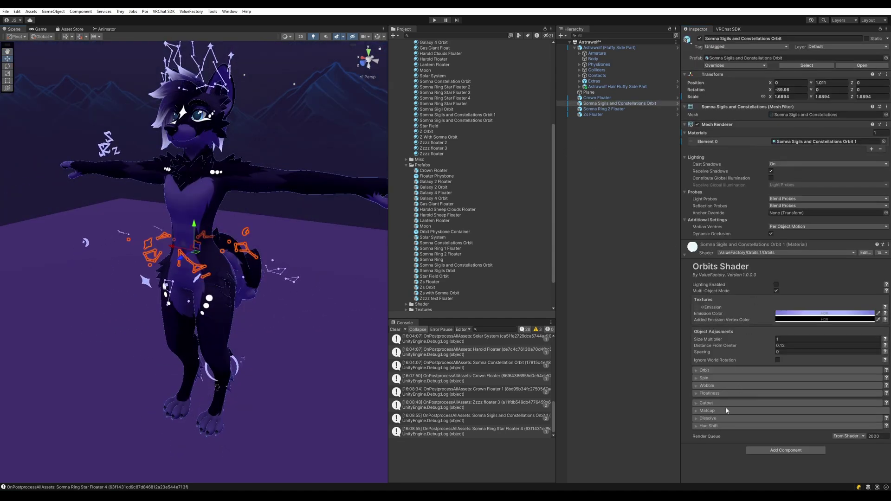
- Examine the Dissolve, Matcap, Cutout, Wobble, Spin and Orbit settings of the Somna Sigils and Constellations Orbit 1 material
left_click(720, 419)
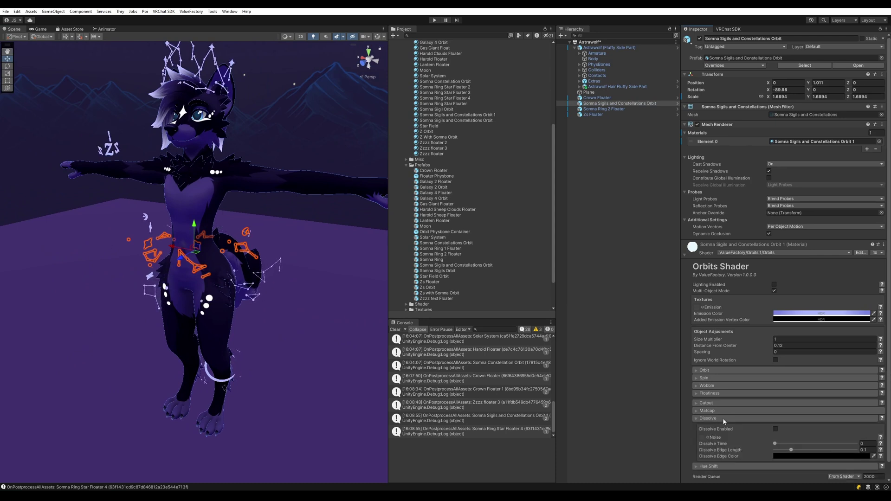
left_click(723, 420)
left_click(725, 412)
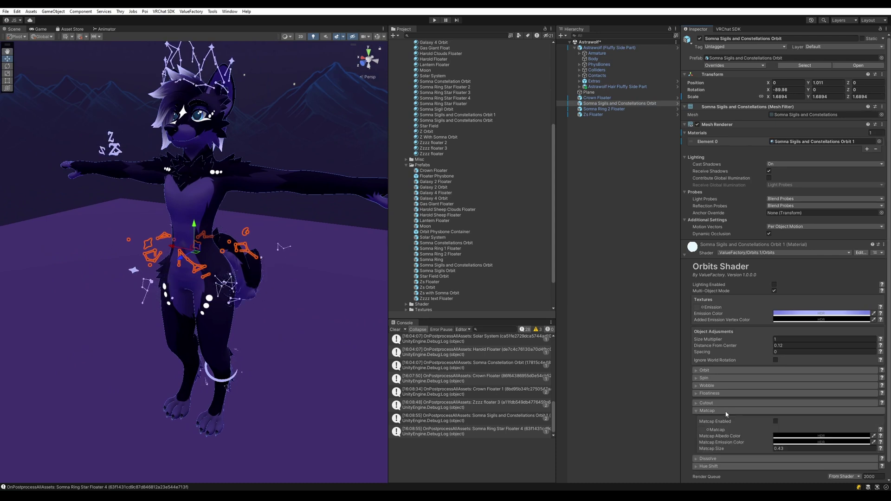
left_click(726, 410)
left_click(727, 404)
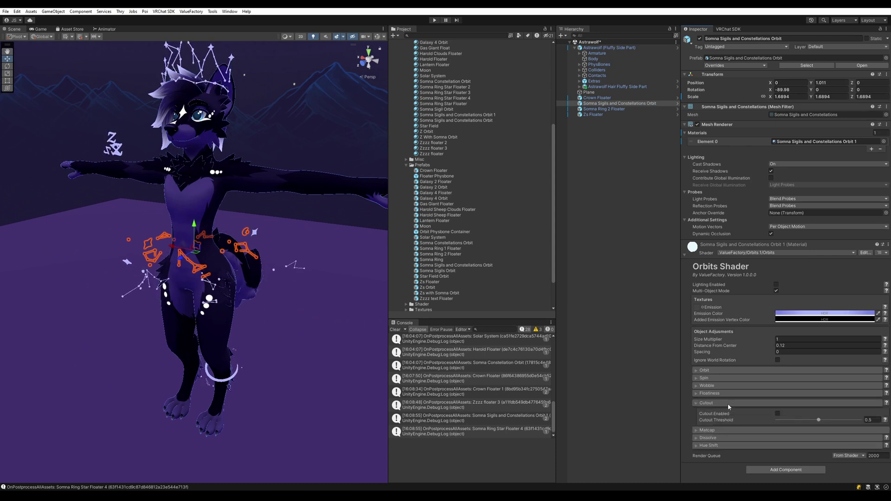
left_click(727, 403)
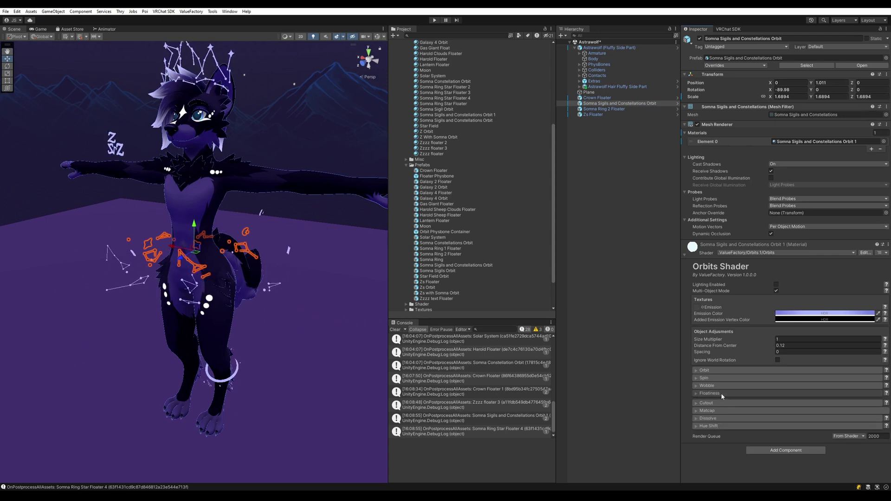
left_click(725, 385)
left_click(725, 385)
left_click(725, 378)
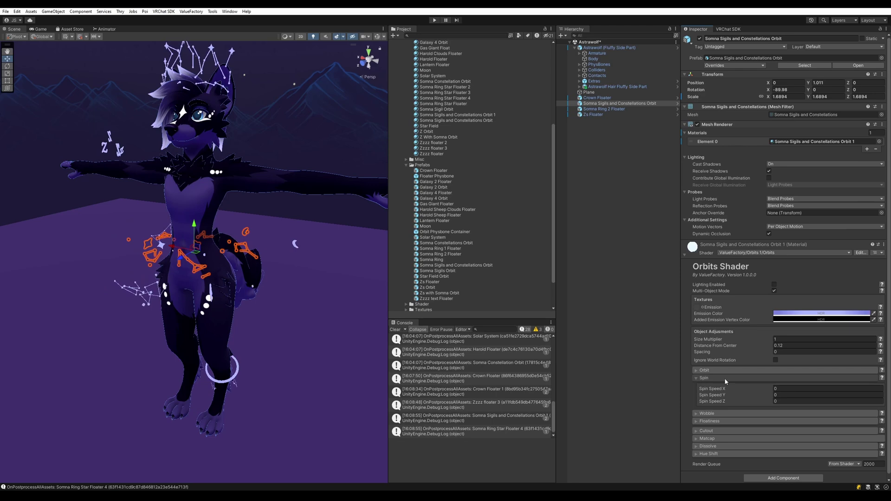
left_click(725, 378)
left_click(721, 370)
left_click(721, 370)
right_click_drag(166, 261, 166, 260)
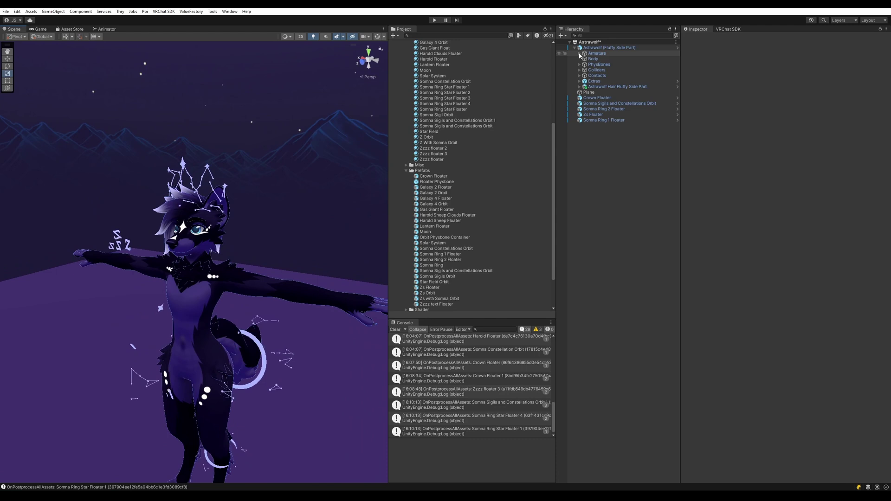
- Expand the avatar's Armature together with all of its nested bones
left_click(596, 53)
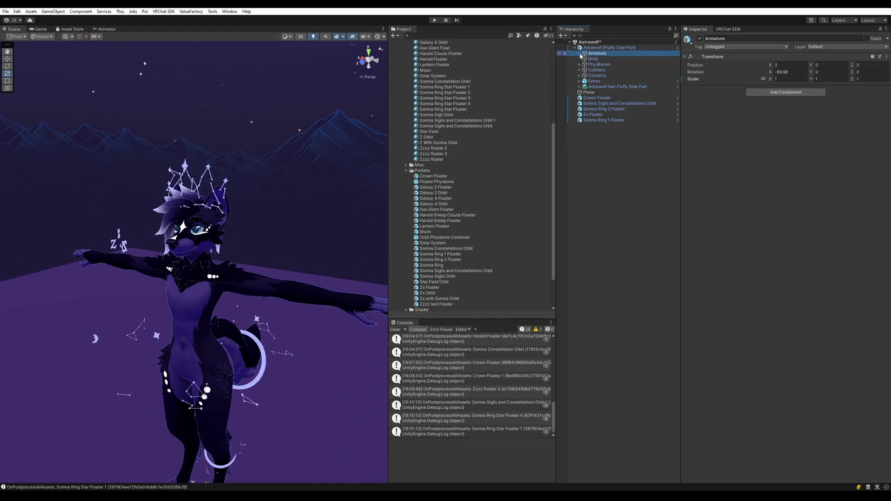
left_click(580, 53, "alt")
scroll(617, 185, "down", 5)
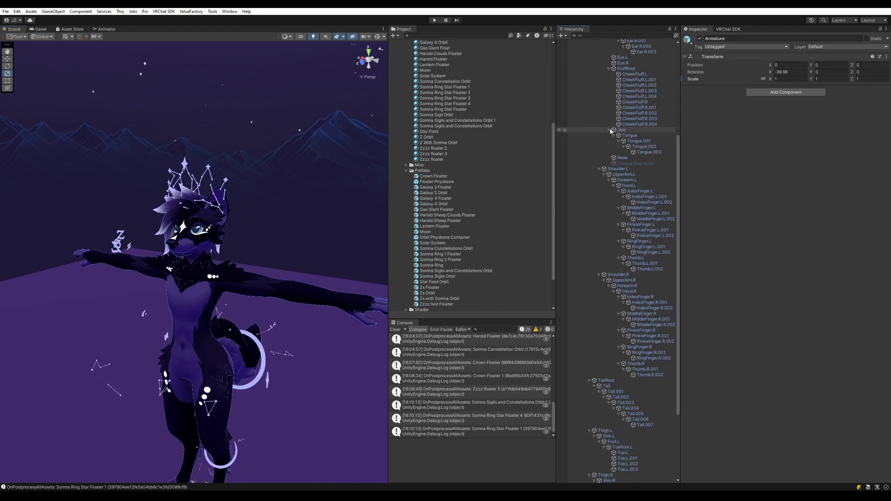
scroll(594, 461, "down", 5)
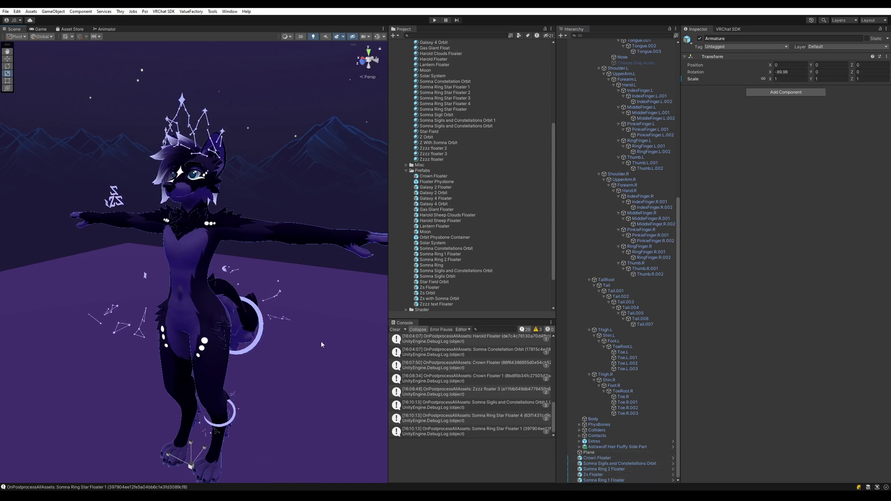
- Parent the Crown Floater to the avatar's Head bone in the armature
middle_click_drag(212, 302, 210, 283)
left_click_drag(250, 280, 213, 277, "alt")
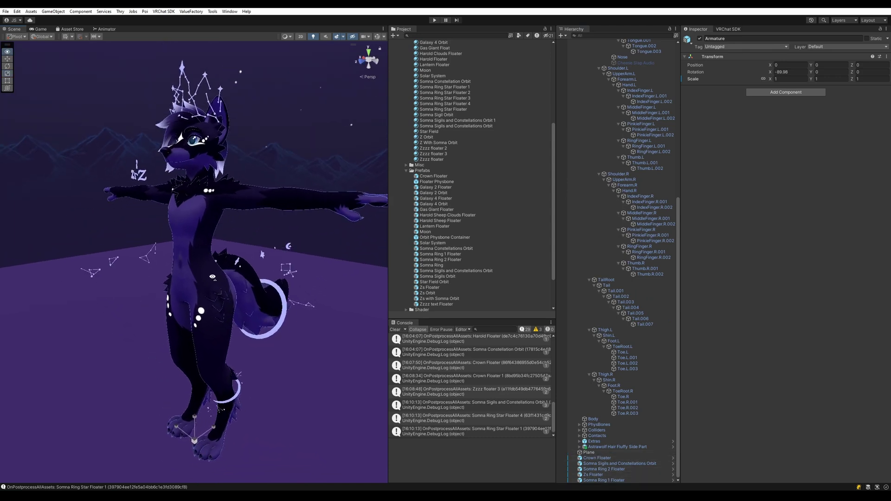
right_click_drag(212, 277, 120, 273)
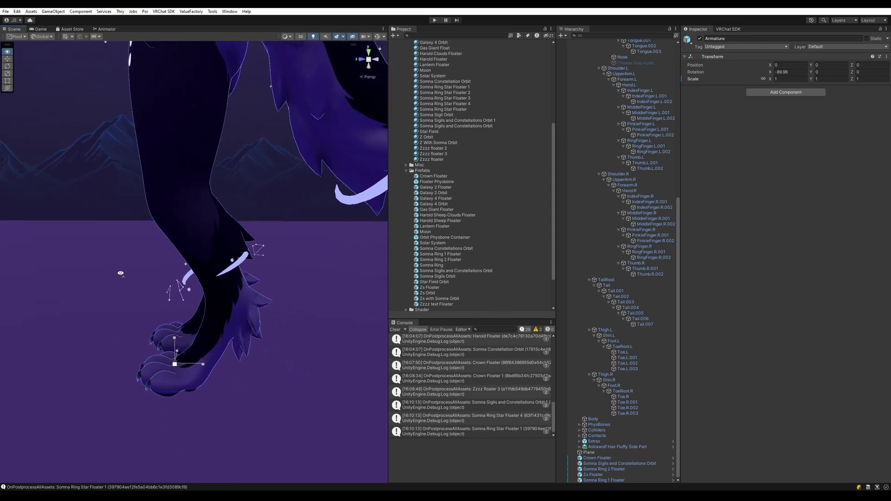
left_click_drag(120, 274, 267, 262, "alt")
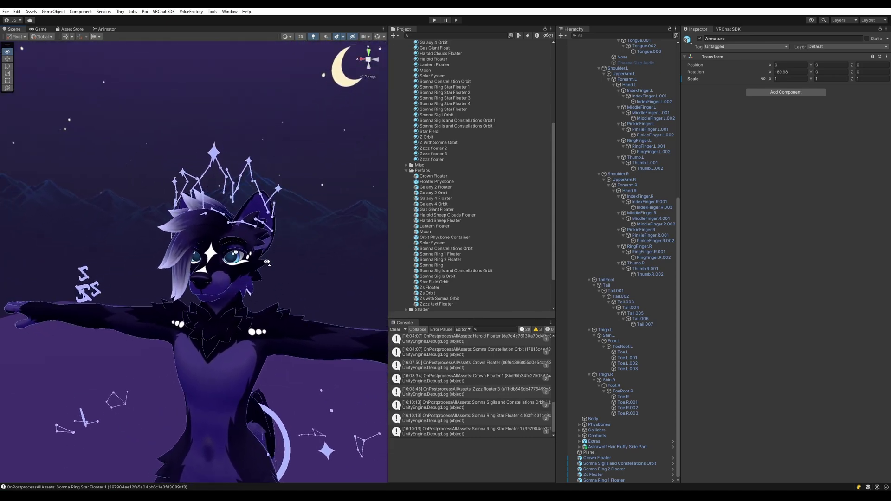
right_click_drag(267, 262, 267, 261)
left_click(209, 184)
left_click(199, 196)
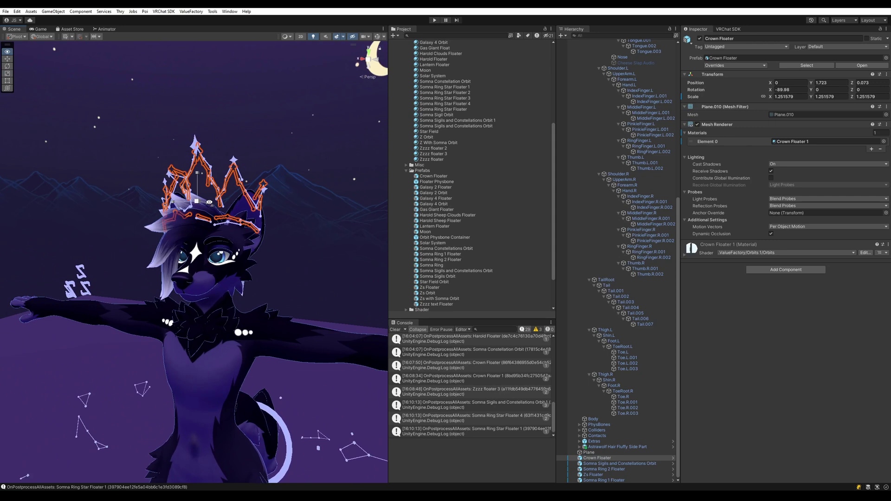
left_click_drag(200, 196, 335, 216, "alt")
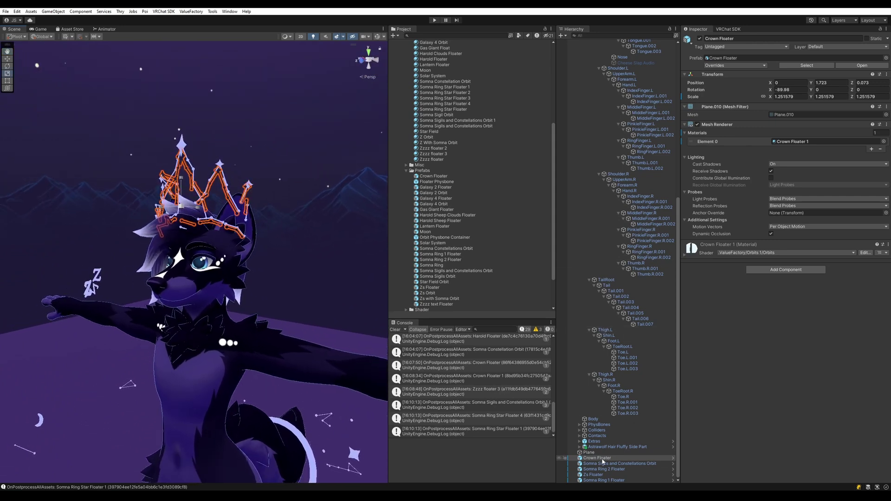
left_click_drag(606, 461, 629, 57)
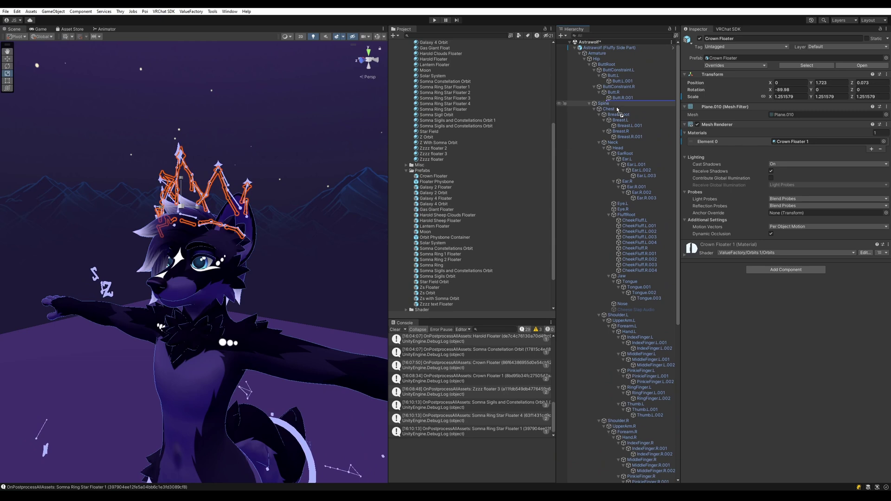
left_click_drag(619, 150, 619, 149)
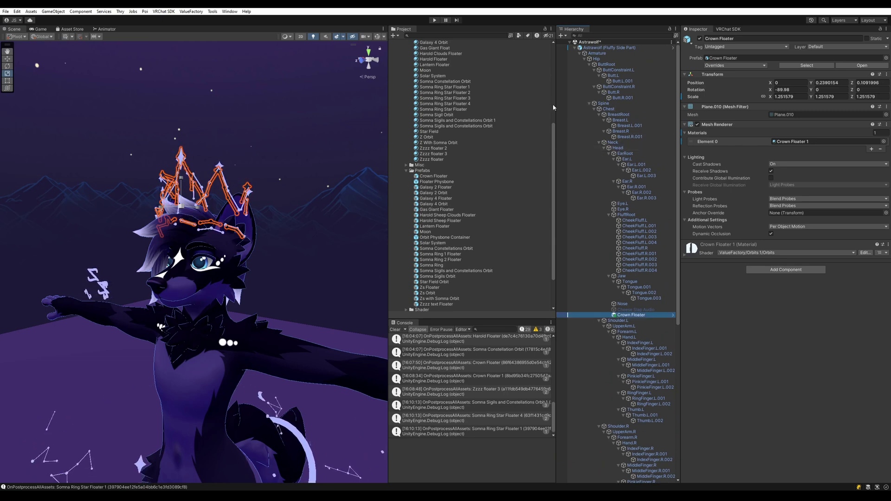
- Rotate the Head bone to test how the Crown Floater follows it, and undo the rotation
left_click(619, 148)
left_click_drag(222, 277, 208, 292)
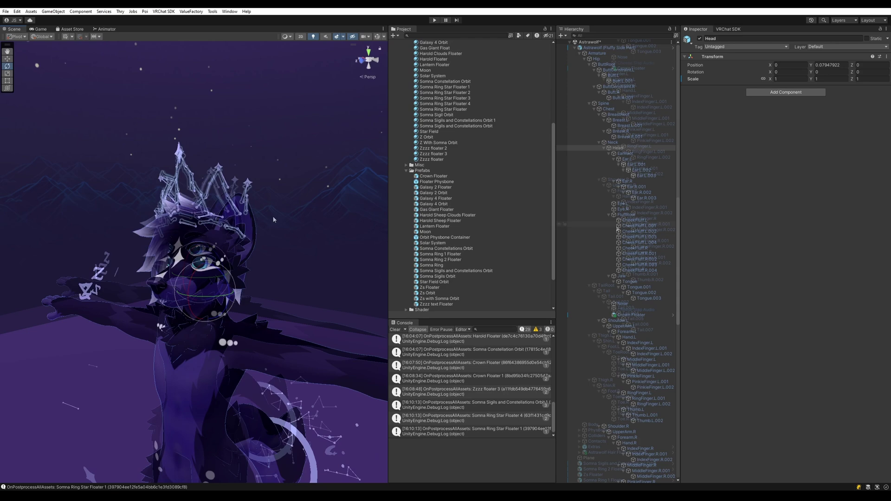
key("ctrl+z")
- Select the left shin bone Shin.L and try rotating it to identify the part of the leg it moves
scroll(625, 324, "down", 12)
key("q")
right_click_drag(258, 334, 290, 326)
key("w")
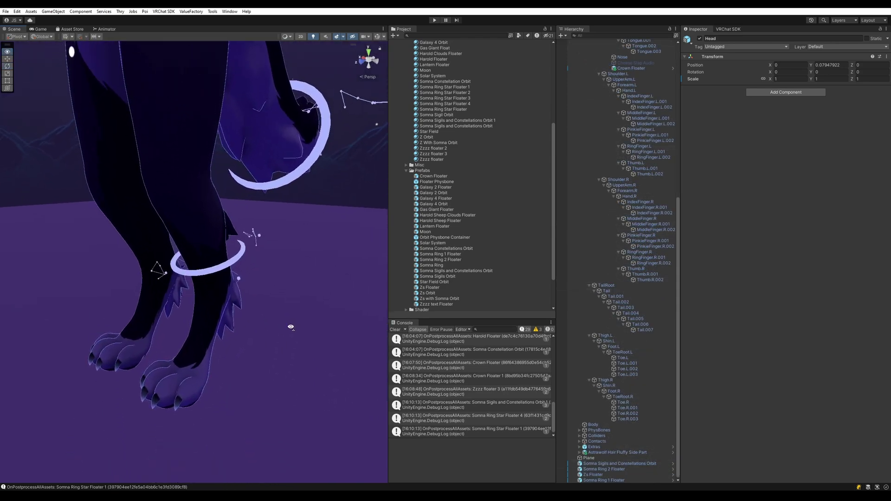
left_click(608, 342)
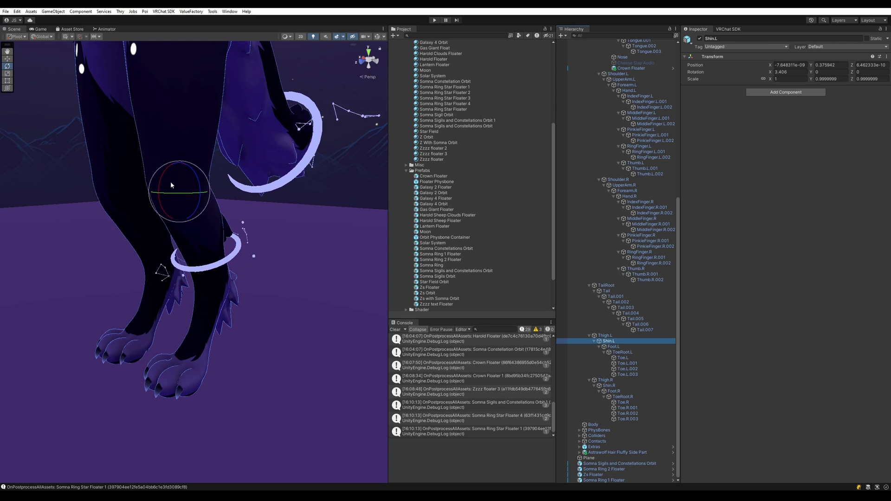
left_click_drag(171, 185, 395, 255)
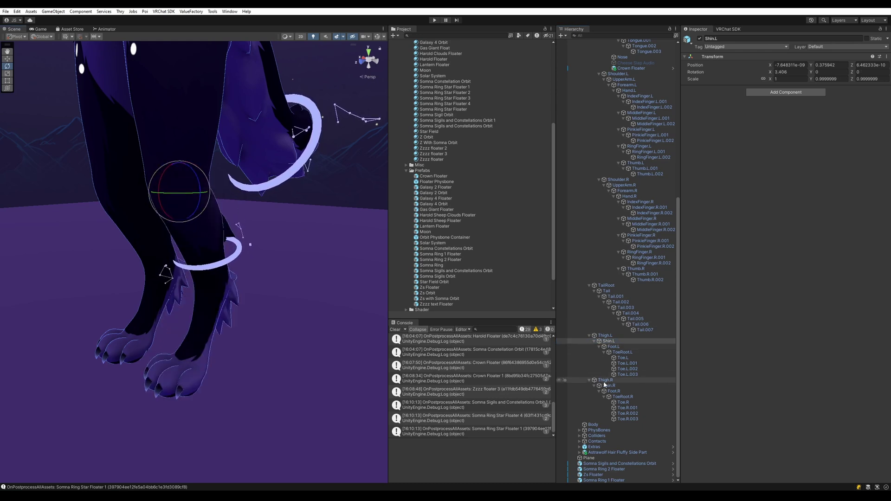
- Parent the Somna Ring 2 Floater to the Shin.L bone
left_click(603, 480)
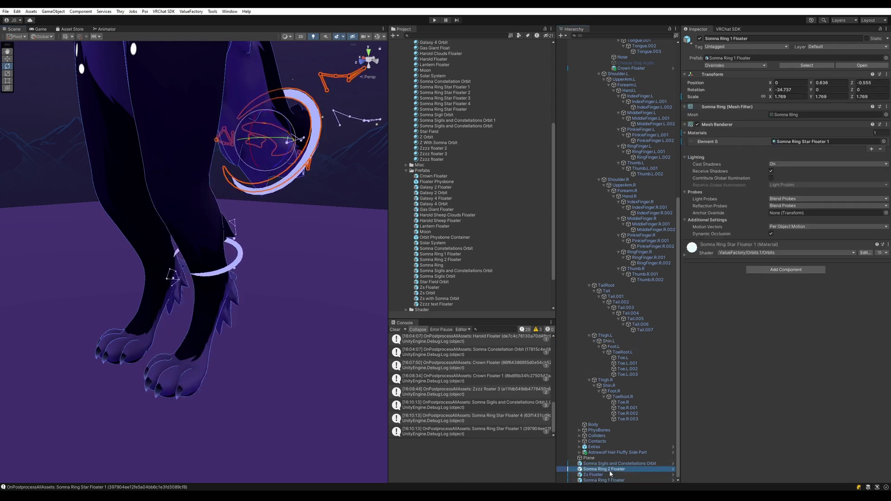
left_click(610, 469)
left_click_drag(620, 348, 620, 346)
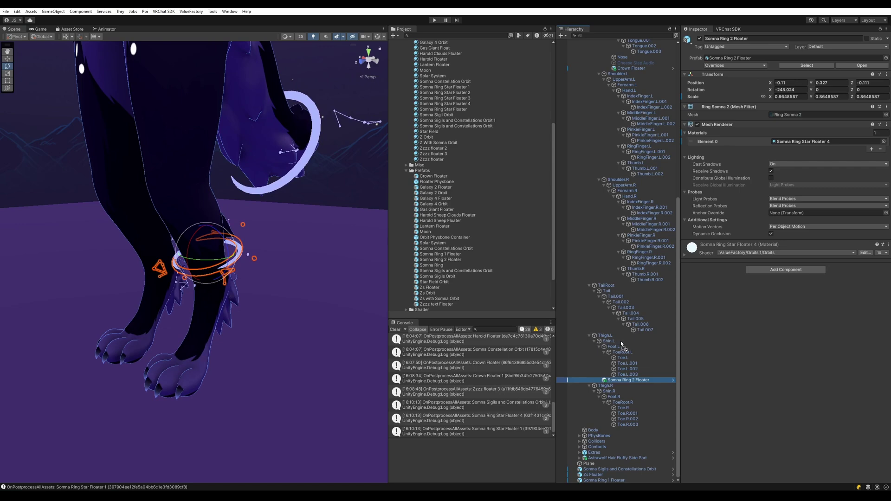
- Rotate the Shin.L bone to test how the Somna Ring 2 Floater follows the leg, and undo the rotation
left_click(617, 341)
left_click_drag(160, 195, 159, 210)
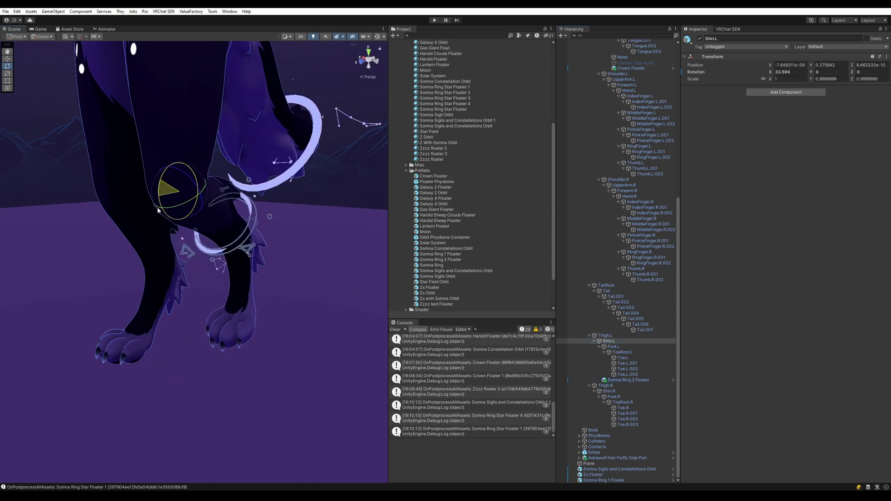
key("ctrl+z")
- Parent the Somna Sigils and Constellations Orbit to the avatar's Hip bone in the armature and select that bone
right_click_drag(238, 221, 232, 211)
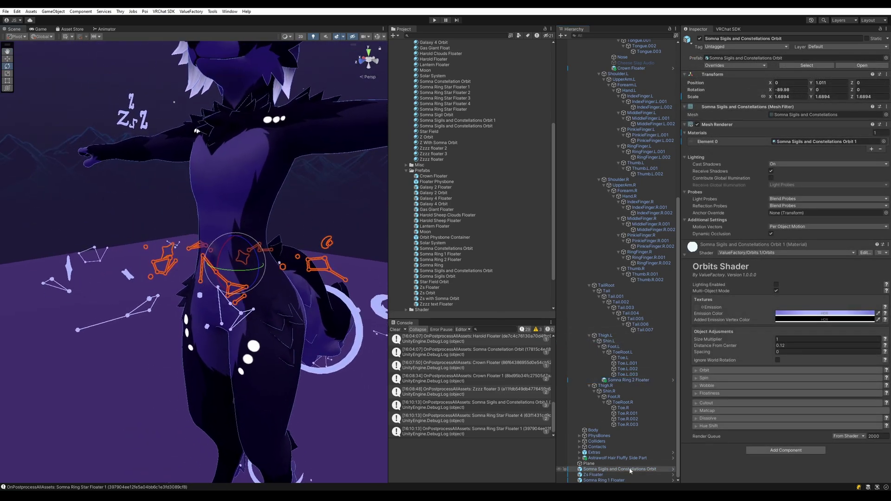
scroll(610, 42, "up", 5)
scroll(609, 42, "up", 7)
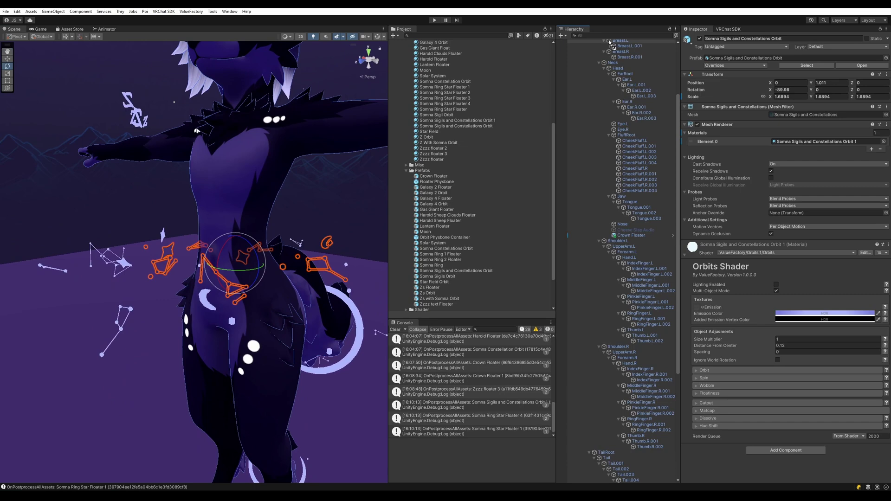
left_click_drag(605, 60, 605, 60)
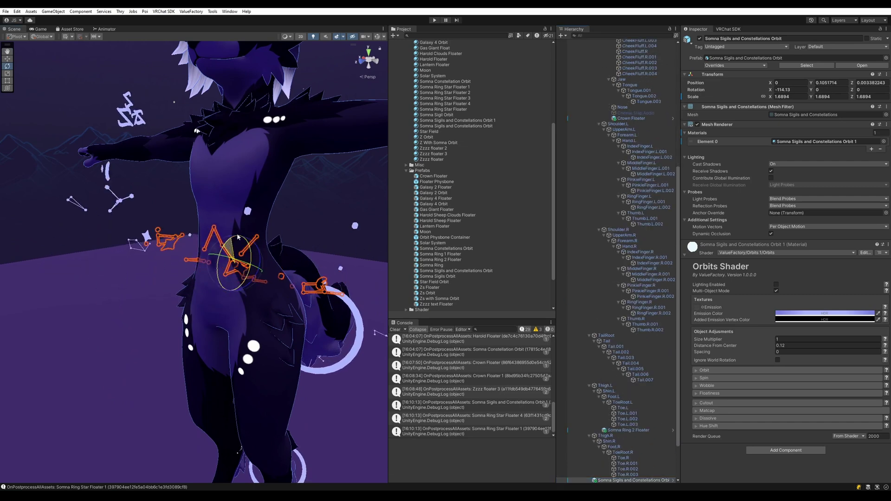
scroll(645, 94, "up", 8)
scroll(626, 79, "up", 1)
left_click(599, 58)
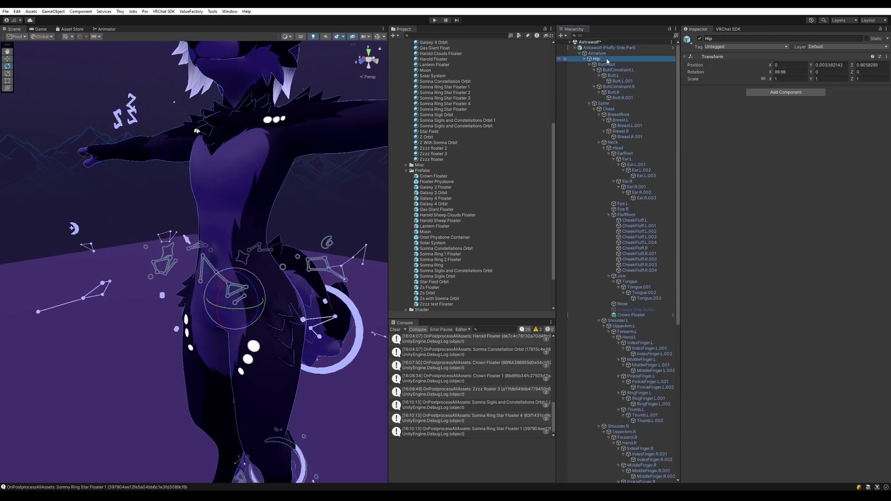
- Parent the Zs Floater above the avatar's right arm to the Forearm.R bone
scroll(220, 292, "down", 2)
scroll(472, 325, "down", 1)
scroll(603, 394, "down", 12)
left_click(600, 474)
right_click_drag(223, 218, 358, 207)
left_click_drag(358, 207, 337, 218, "alt")
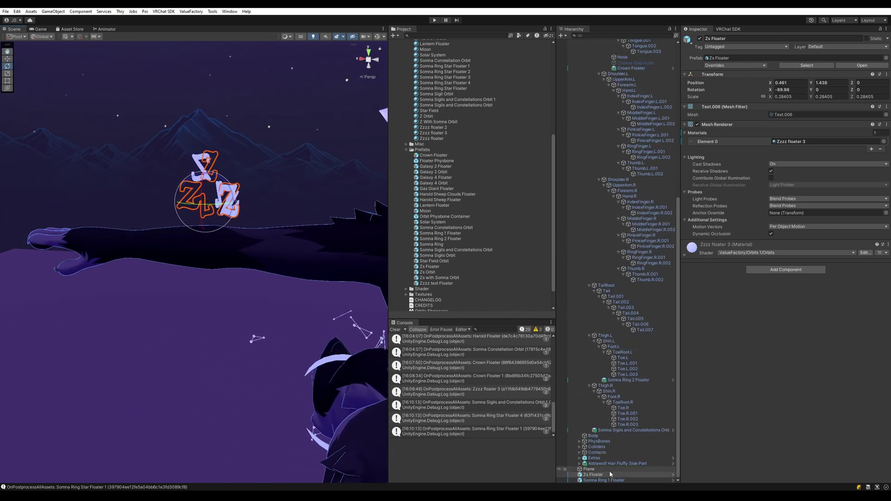
- Rotate the Forearm.R bone to test how the Zs Floater follows the arm, and undo the rotation
left_click(627, 223)
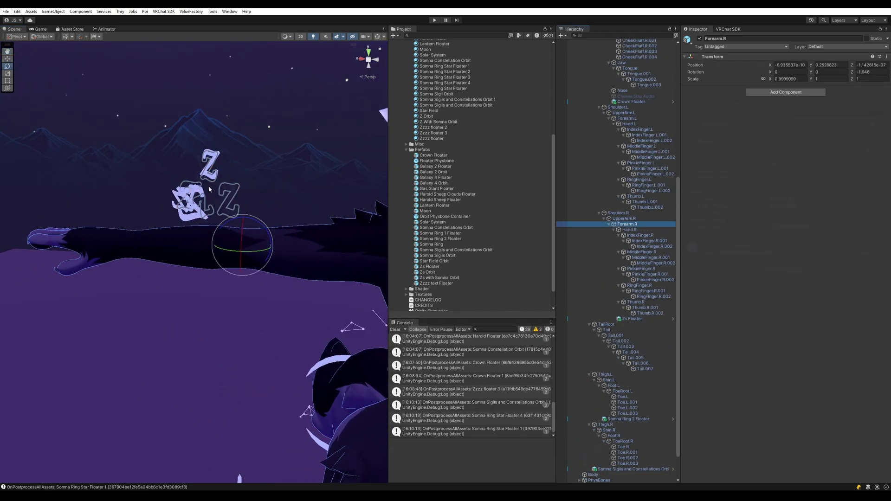
left_click_drag(228, 221, 288, 201)
key("ctrl+z")
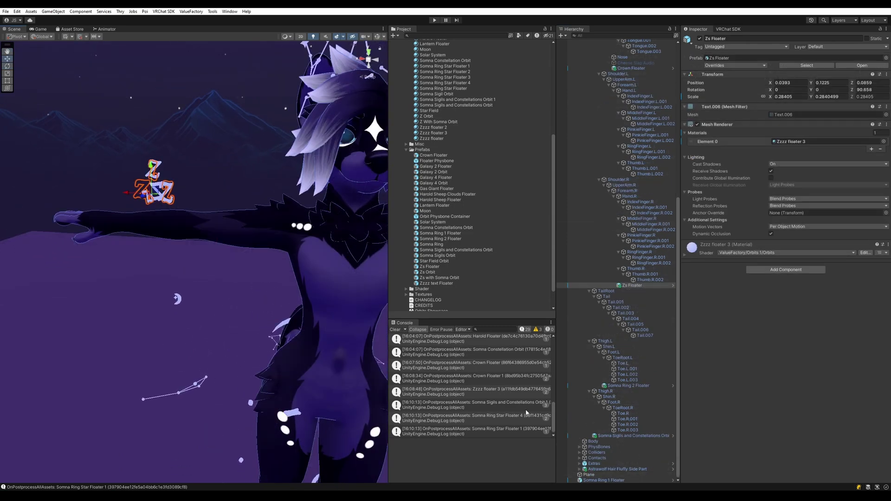
- Select tail bones up to Tail.005 and try rotating it to identify the tail segment inside the ring, undoing the rotation
right_click_drag(325, 279, 195, 255)
left_click(635, 318)
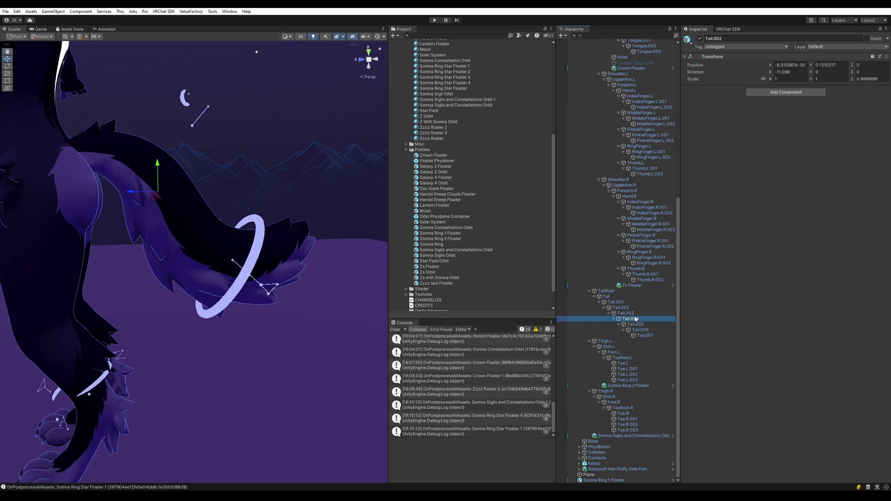
left_click_drag(218, 248, 211, 256)
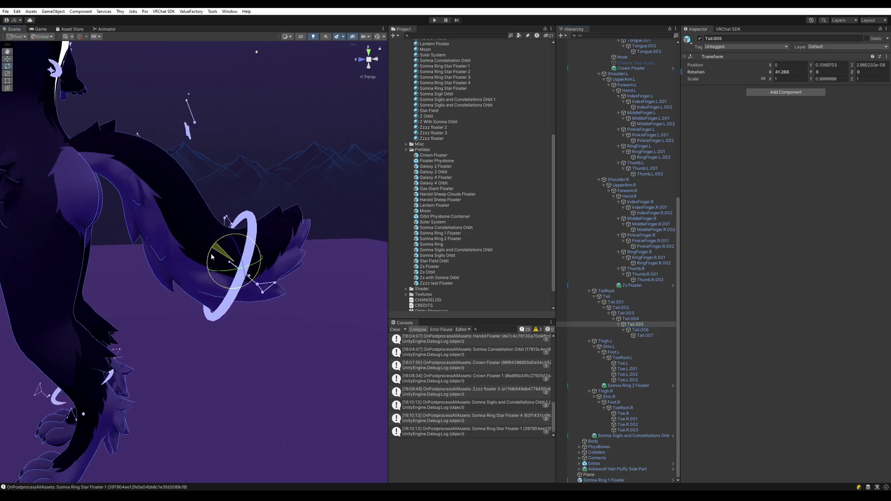
key("ctrl+z")
- Parent the Somna Ring 1 Floater to the Tail.005 bone and test-rotate that bone, undoing the rotation
left_click_drag(606, 481, 642, 325)
left_click(636, 324)
left_click_drag(216, 244, 297, 218)
key("ctrl+z")
- Clear the bone selection and look over the whole avatar with all attached floaters
left_click(629, 318)
scroll(180, 251, "down", 5)
middle_click_drag(320, 65, 339, 147)
left_click(338, 146)
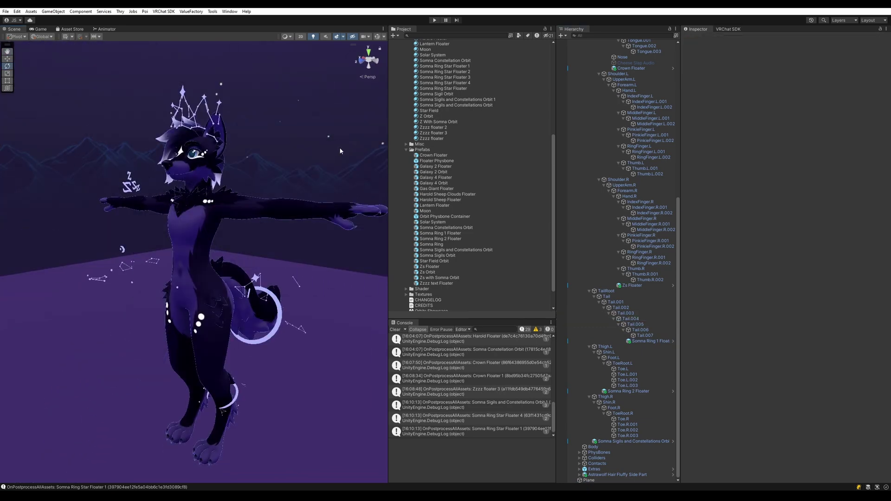
- Inspect the Floater Physbone and Orbit Physbone Container prefabs in the project, and clear the selection
left_click_drag(260, 170, 283, 171, "alt")
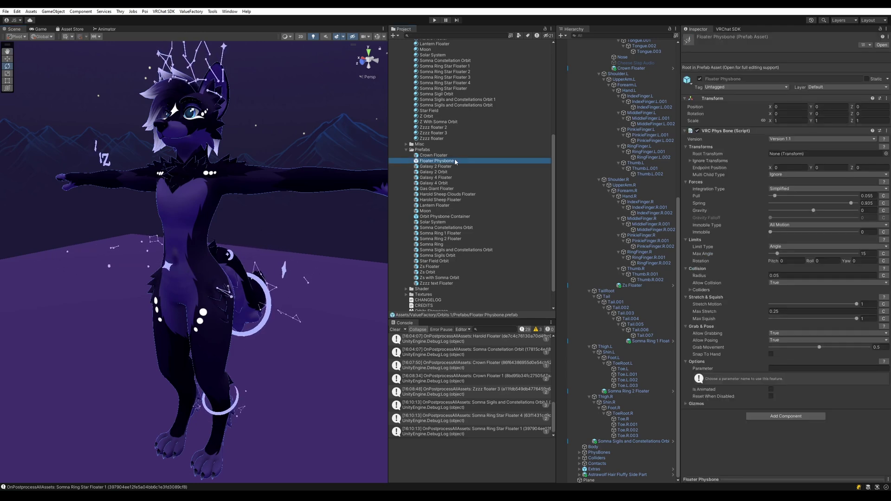
left_click(440, 216)
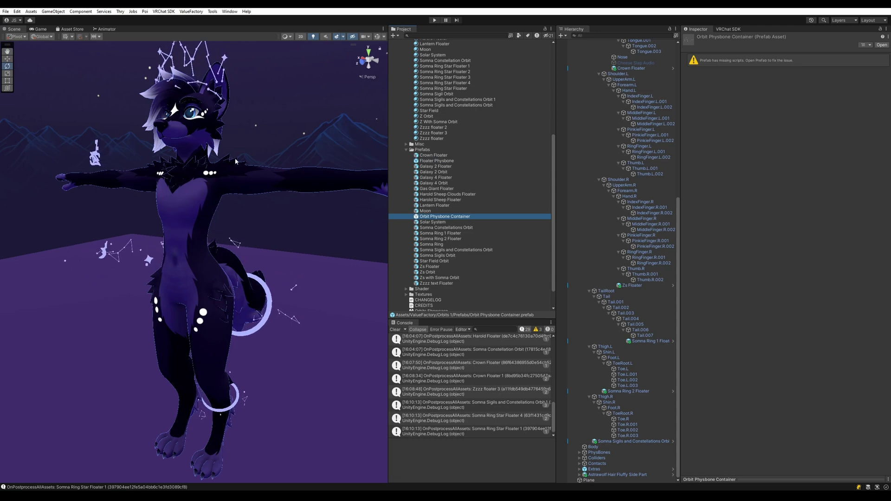
key("s")
right_click_drag(235, 157, 224, 156)
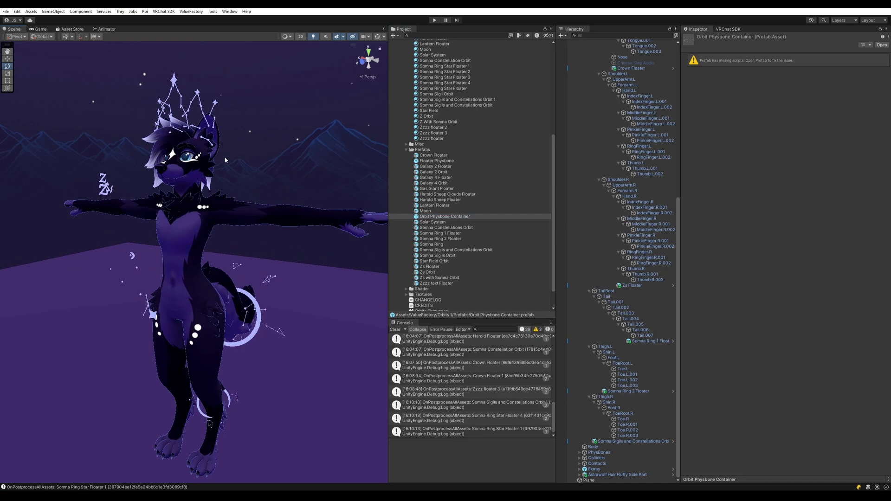
left_click(249, 143)
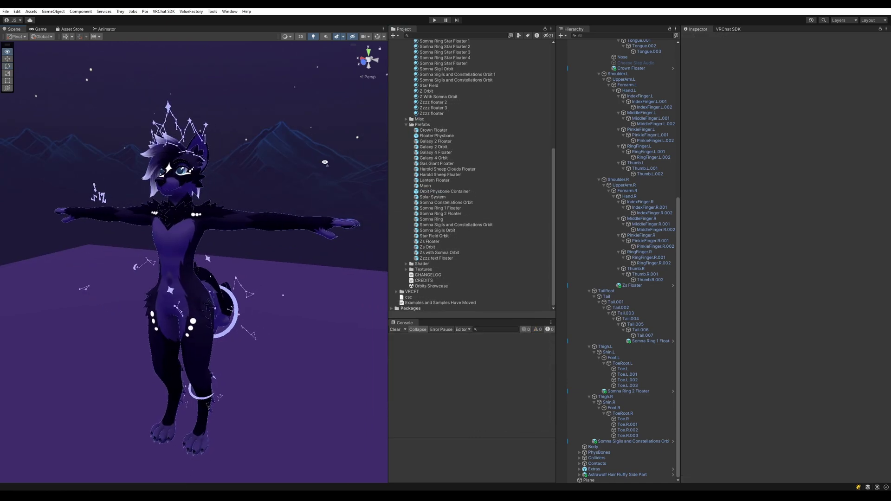